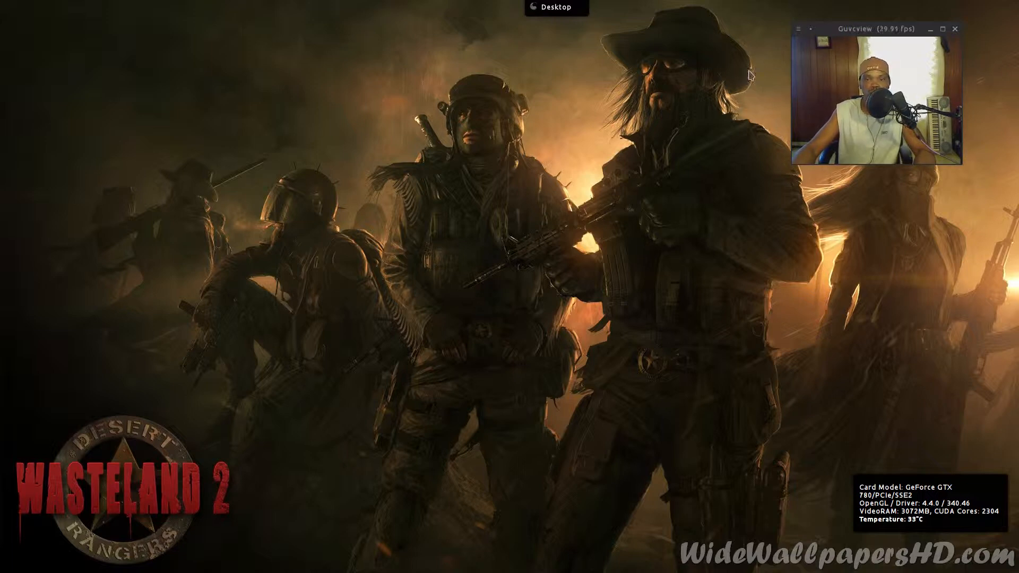
# - Turn on No Border for the Guvcview webcam window and dismiss the resulting notice
pyautogui.rightClick(835, 31)
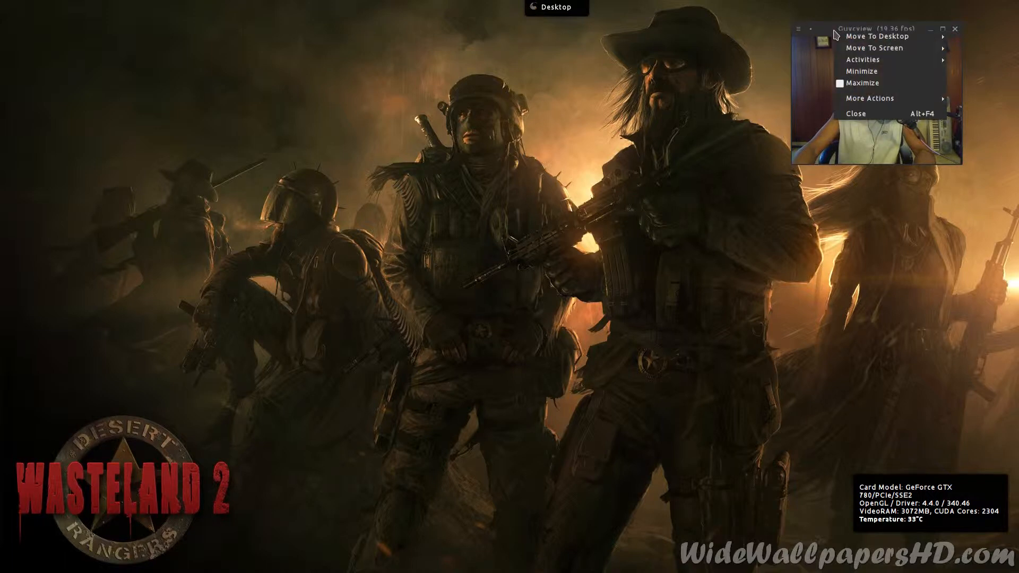
pyautogui.moveTo(873, 48)
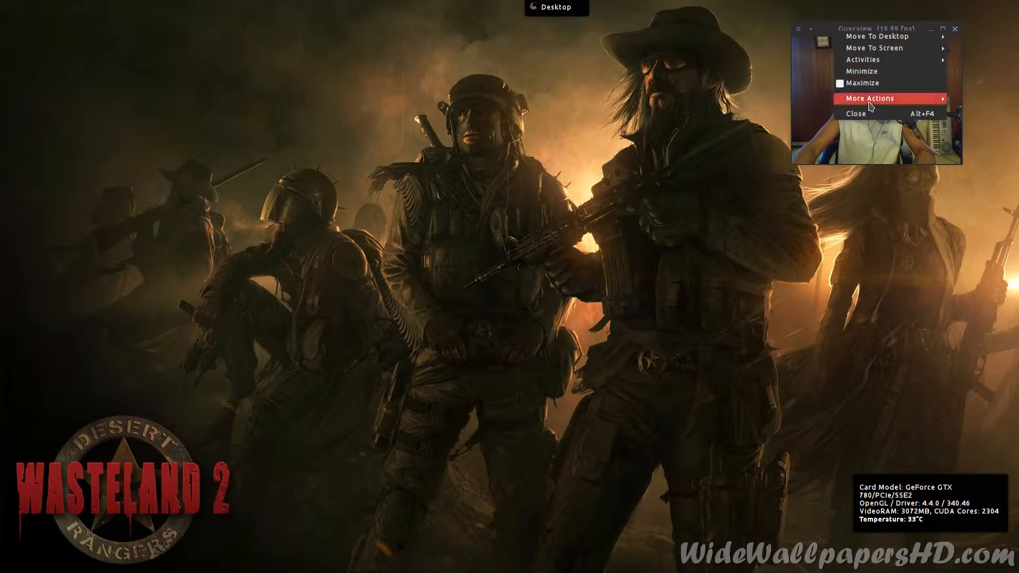
pyautogui.moveTo(870, 104)
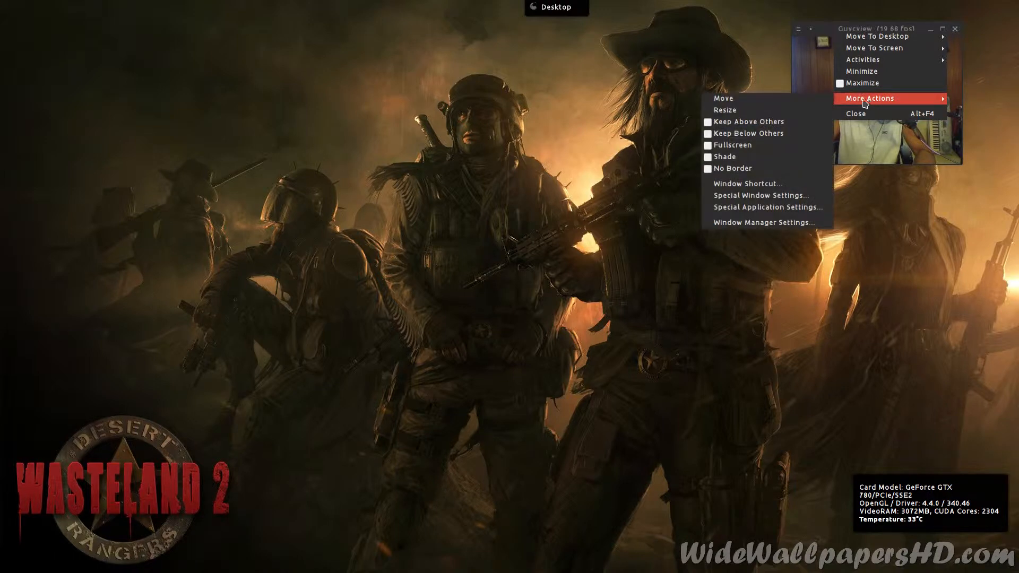
pyautogui.click(735, 169)
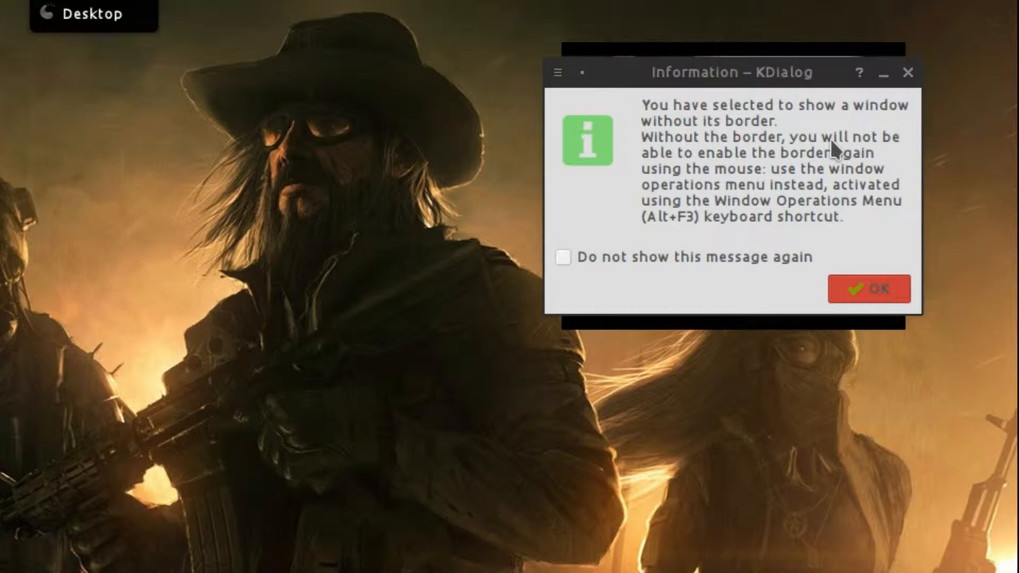
pyautogui.click(885, 291)
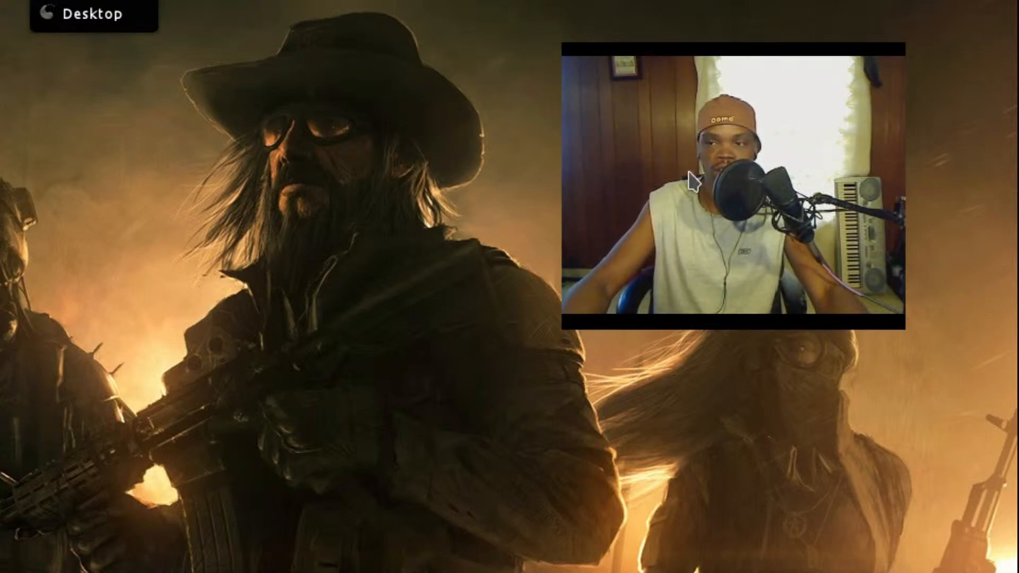
# - Untick No Border via Alt+F3 More Actions to restore the webcam window's frame
pyautogui.hotkey('alt', 'F3')
pyautogui.moveTo(708, 180)
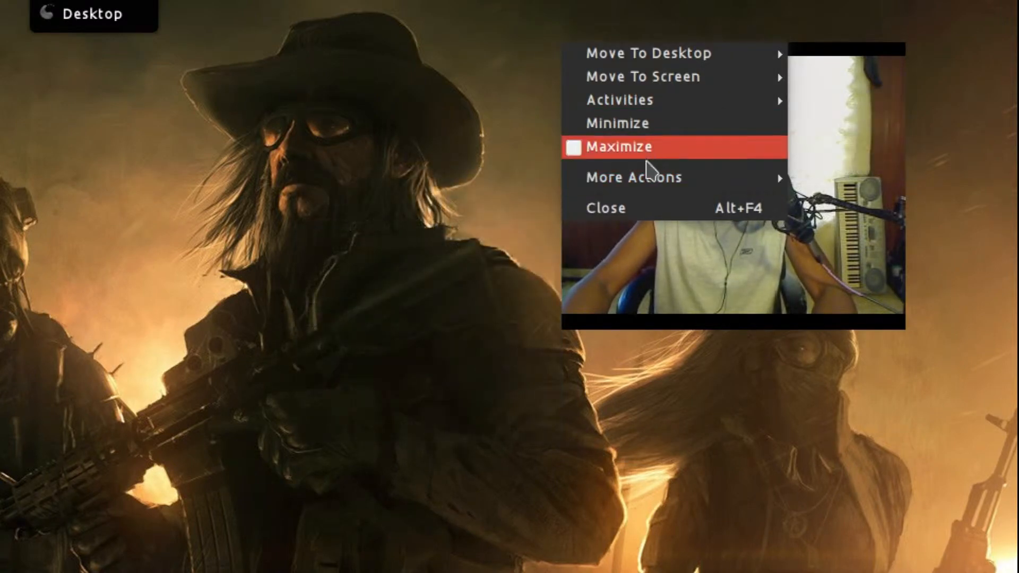
pyautogui.moveTo(636, 188)
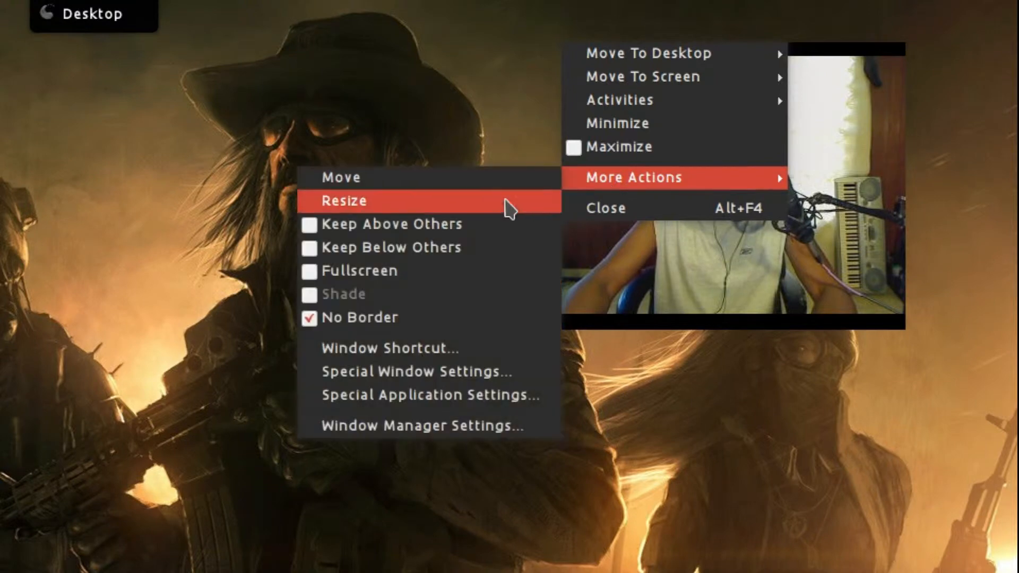
pyautogui.click(472, 319)
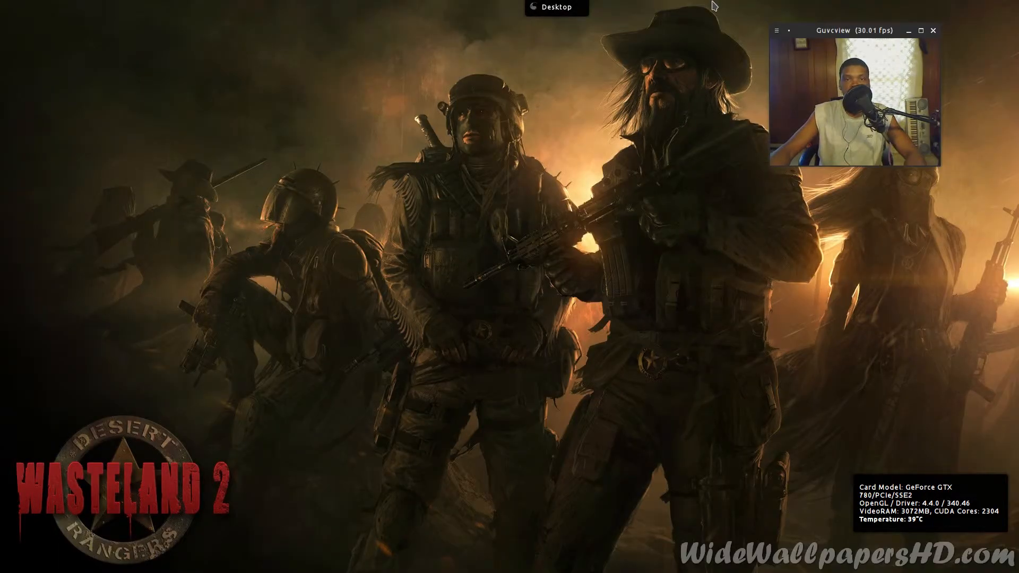
# - Reopen the webcam window's title-bar menu and close it without changes
pyautogui.rightClick(816, 39)
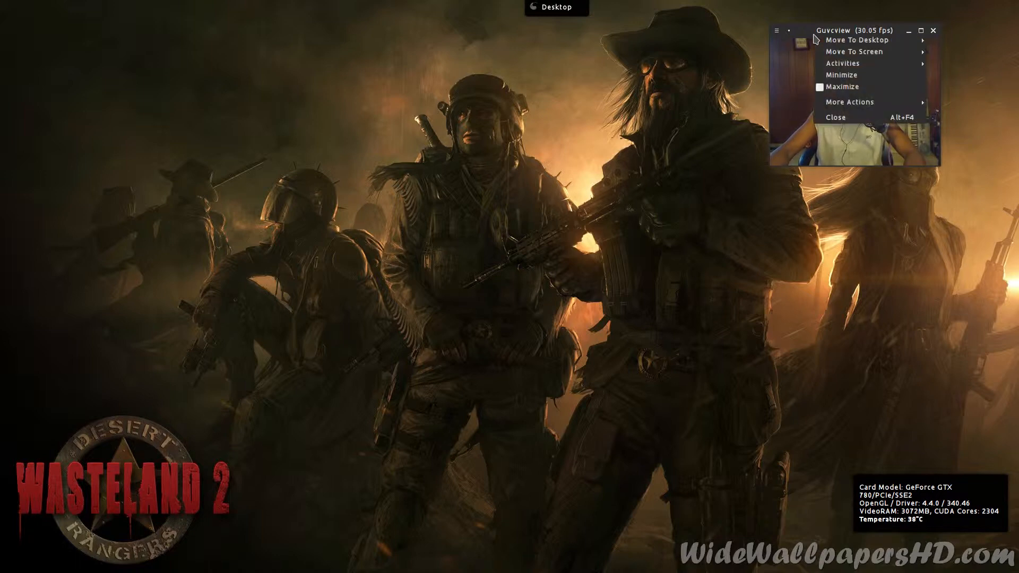
pyautogui.moveTo(827, 109)
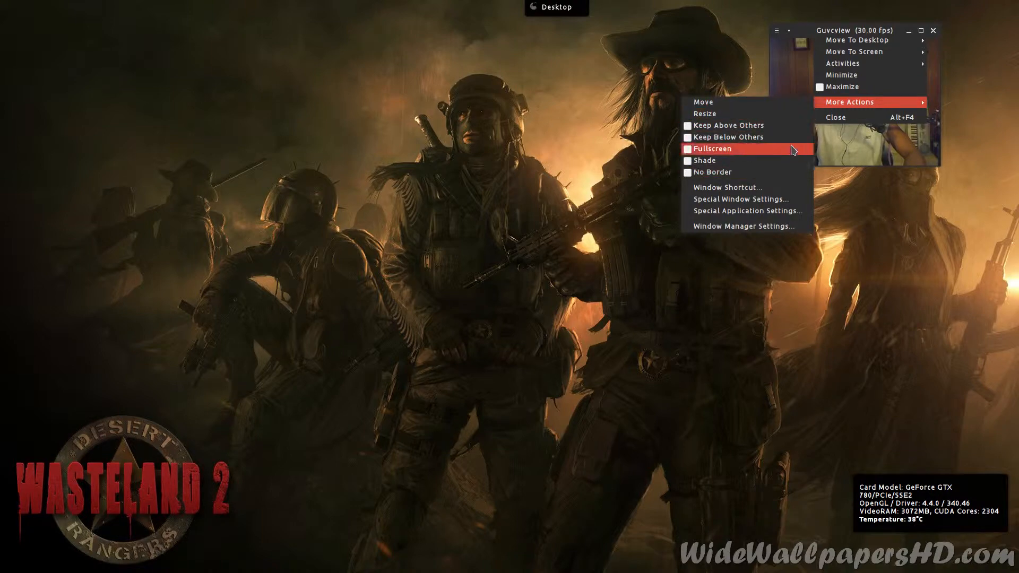
pyautogui.click(514, 110)
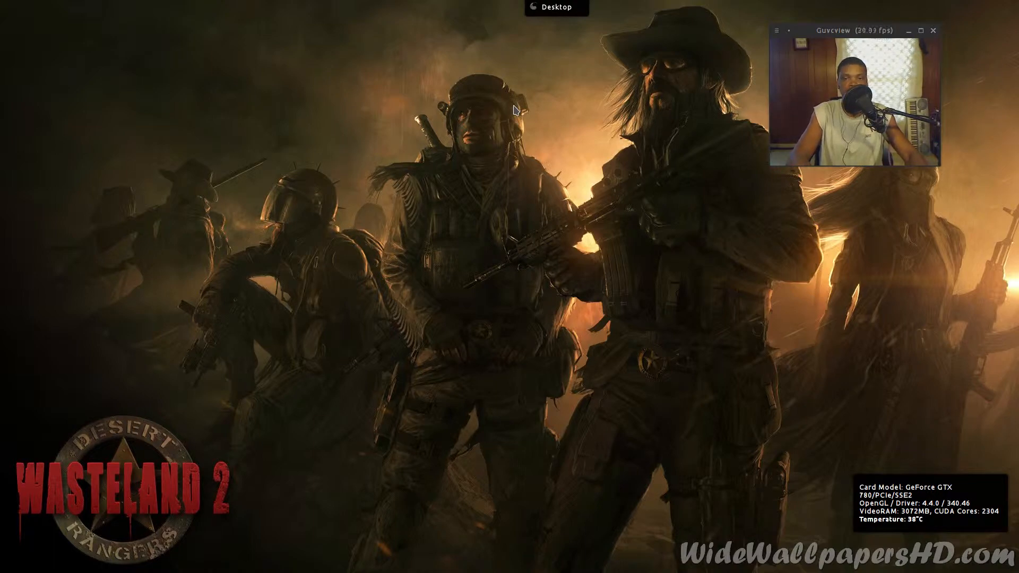
# - Launch Konsole from KRunner and center its window on screen
pyautogui.hotkey('alt', 'F2')
pyautogui.write('konsole')
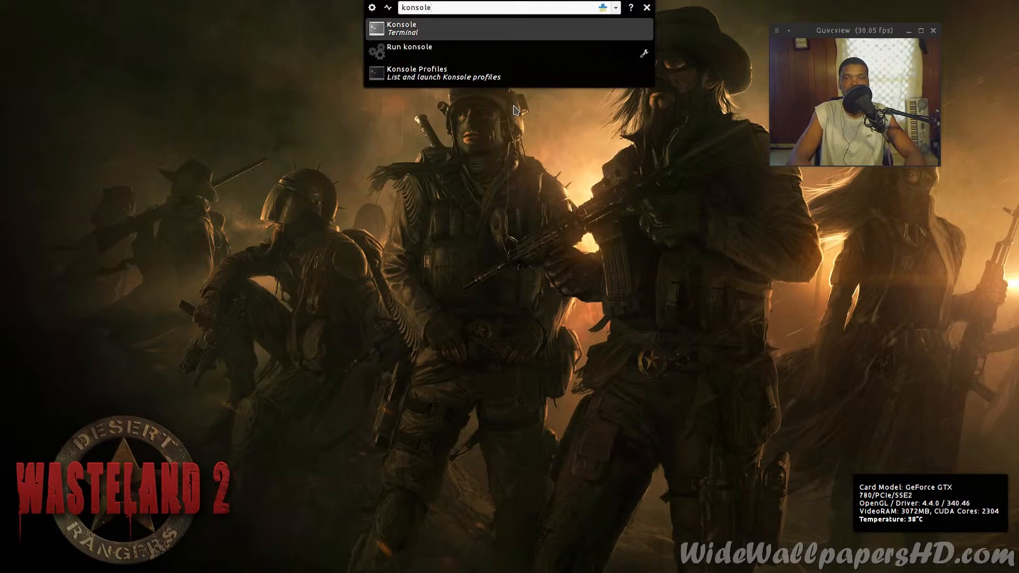
pyautogui.press('Return')
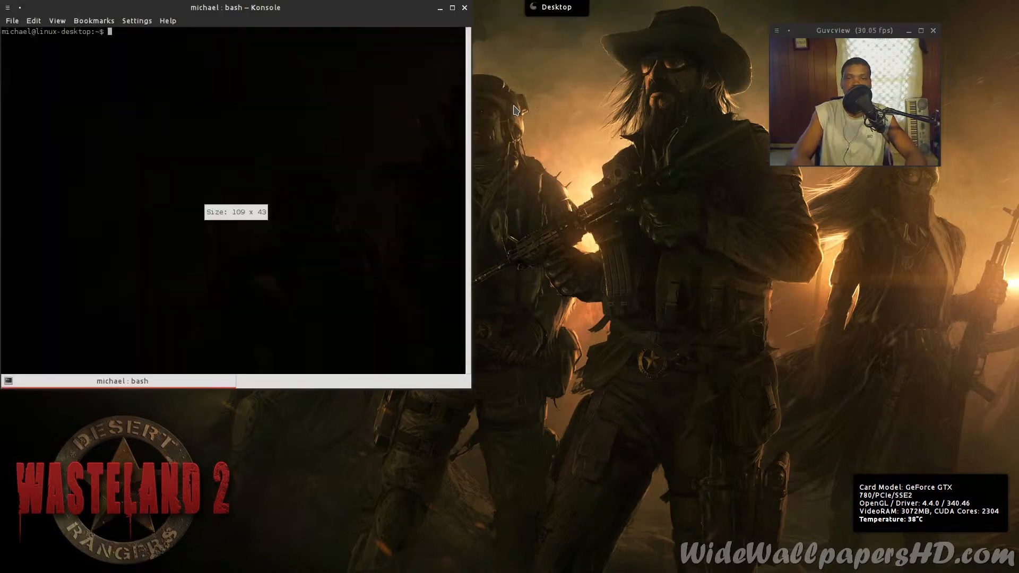
pyautogui.moveTo(318, 11); pyautogui.dragTo(594, 117)
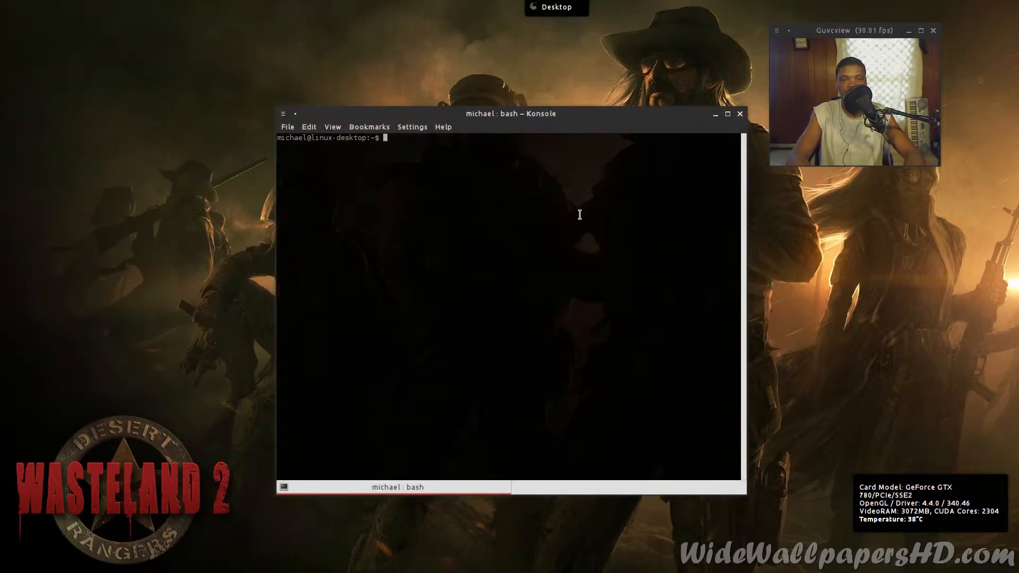
# - Run sudo apt-get install gdevilspie with the account password, then exit the terminal
pyautogui.write('su')
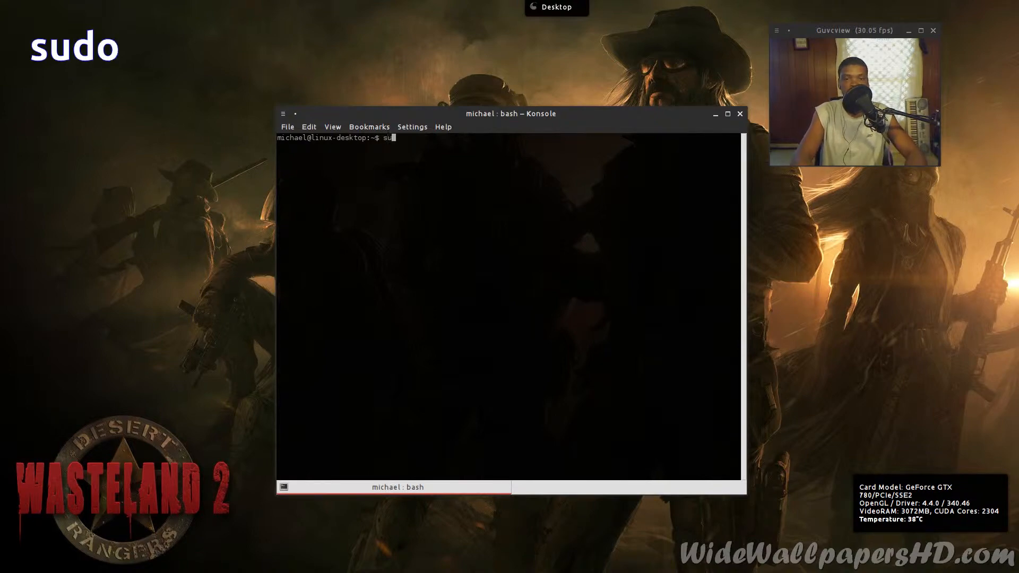
pyautogui.write('do apt-g')
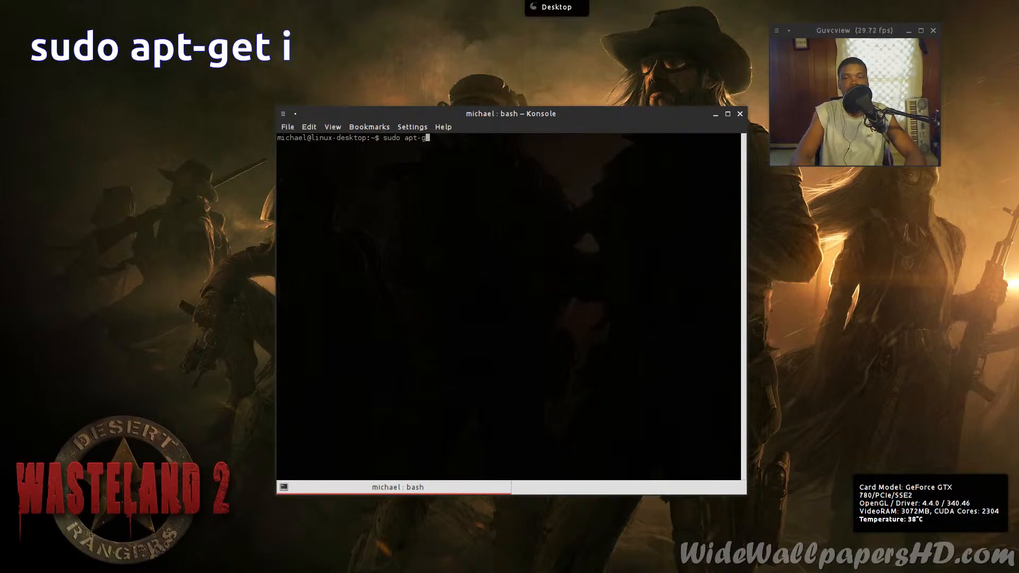
pyautogui.write('et instal')
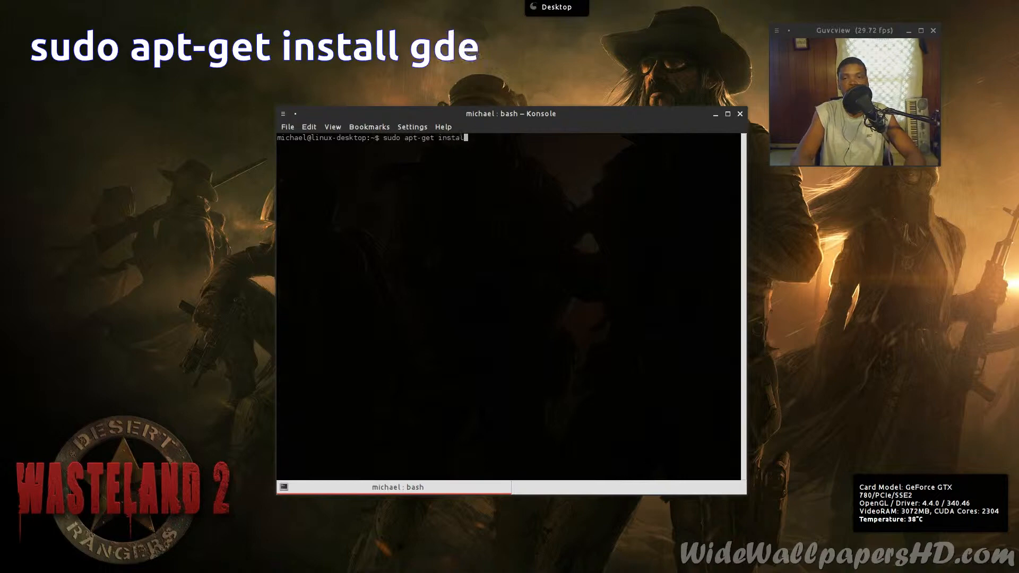
pyautogui.write('l gdevilspie')
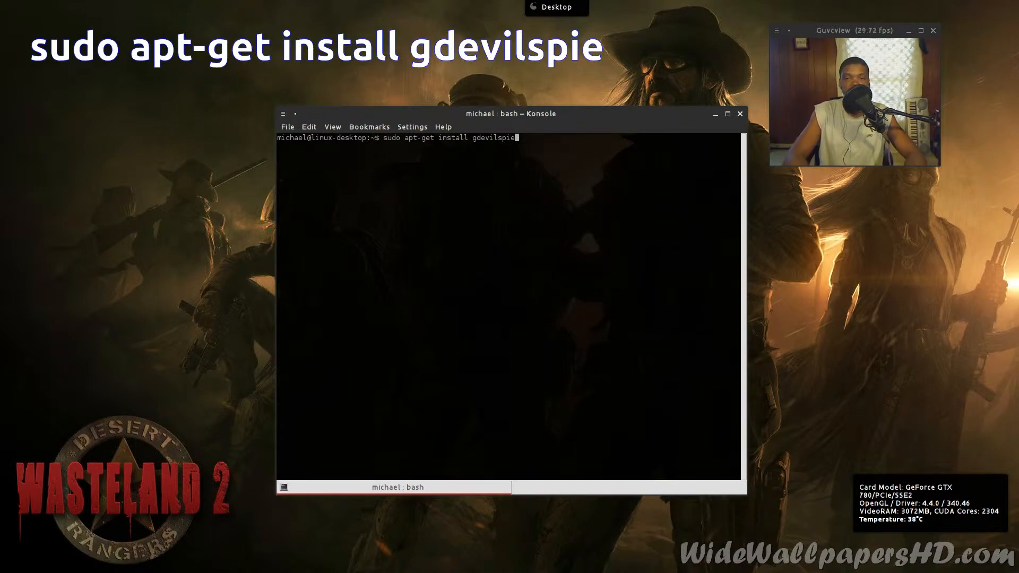
pyautogui.press('Return')
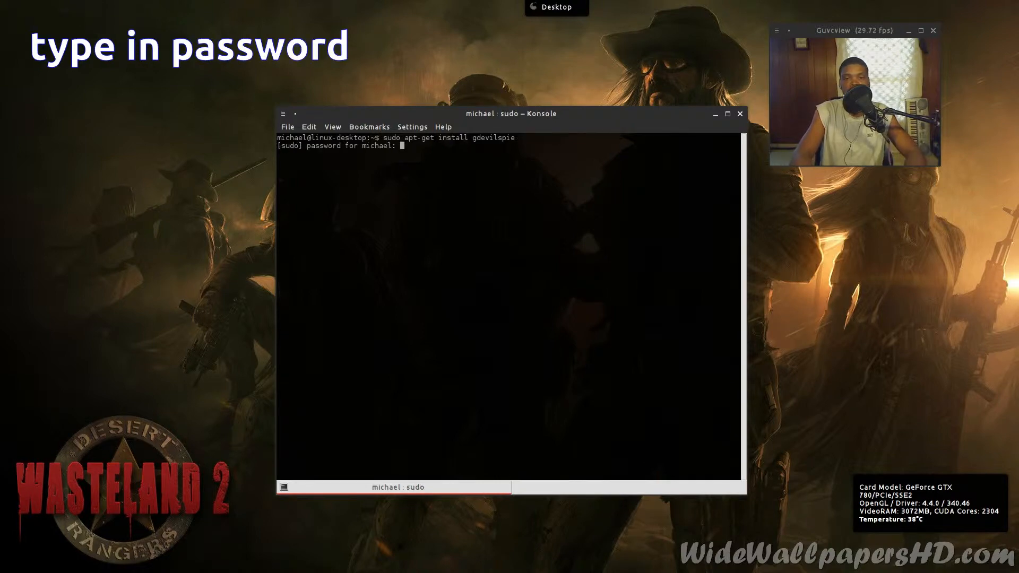
pyautogui.press('Return')
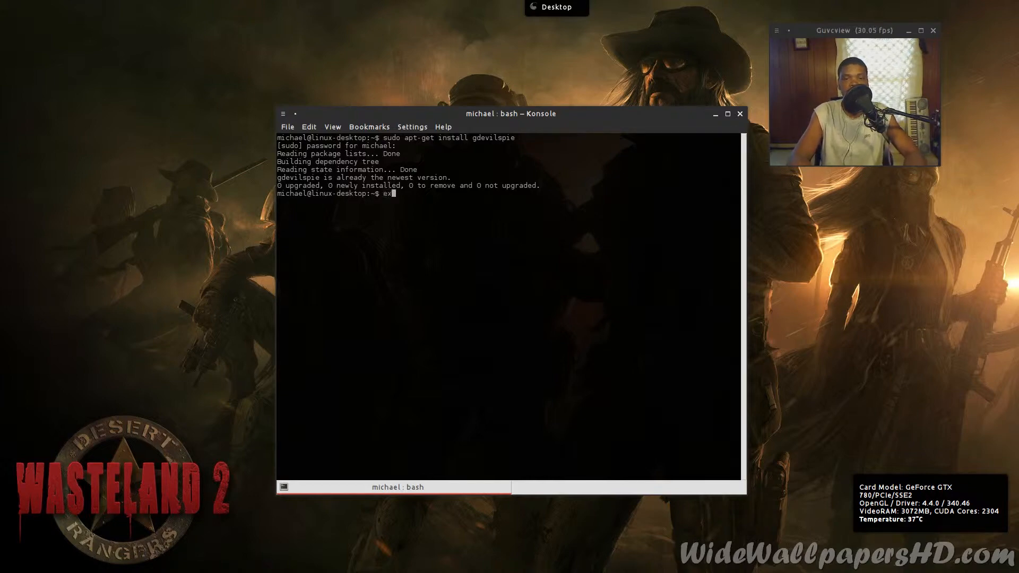
pyautogui.write('it')
pyautogui.press('Return')
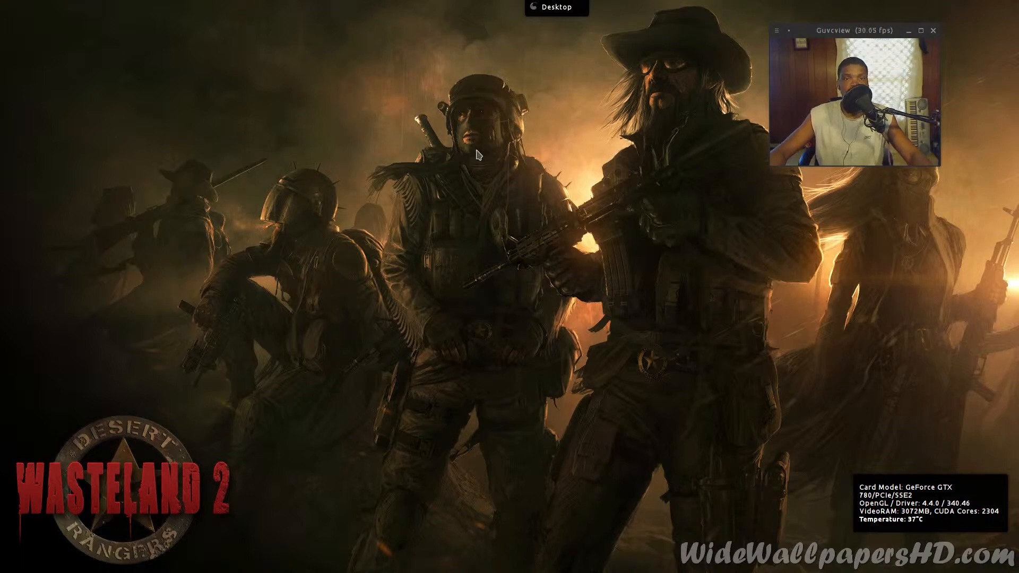
# - Launch gDevilspie and delete the existing Cam Border rule
pyautogui.hotkey('alt', 'F2')
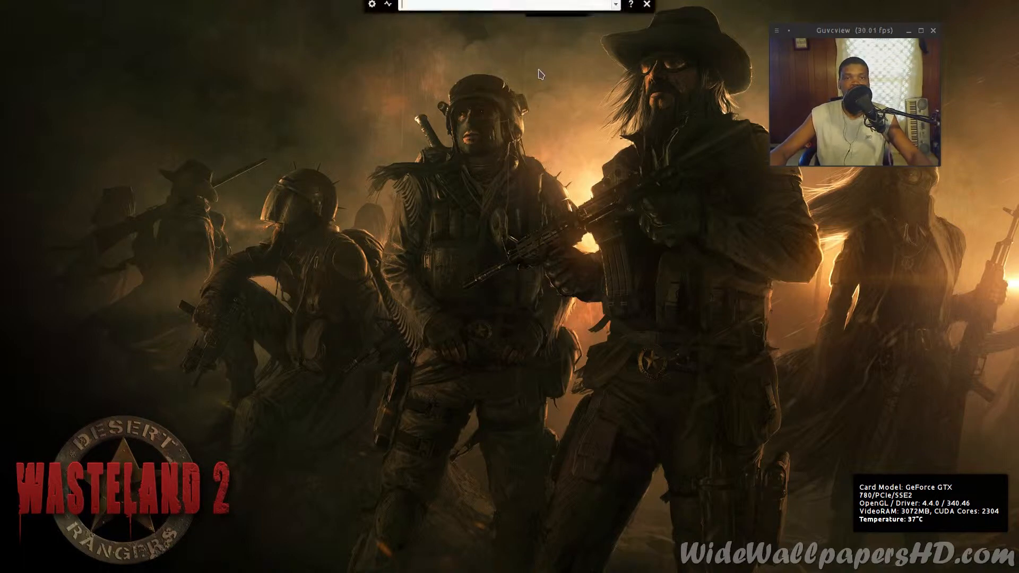
pyautogui.write('gdev')
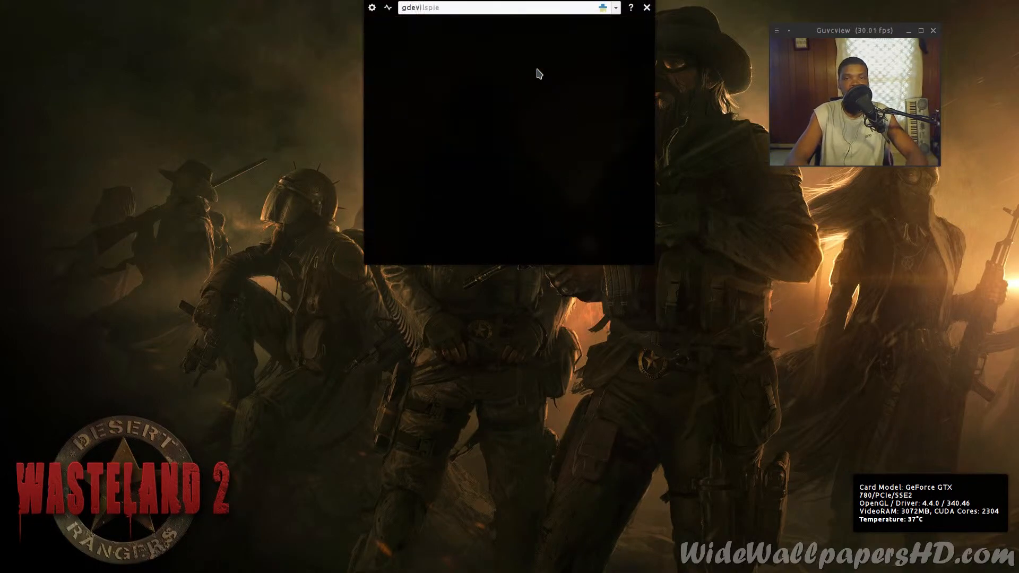
pyautogui.write('ilspe')
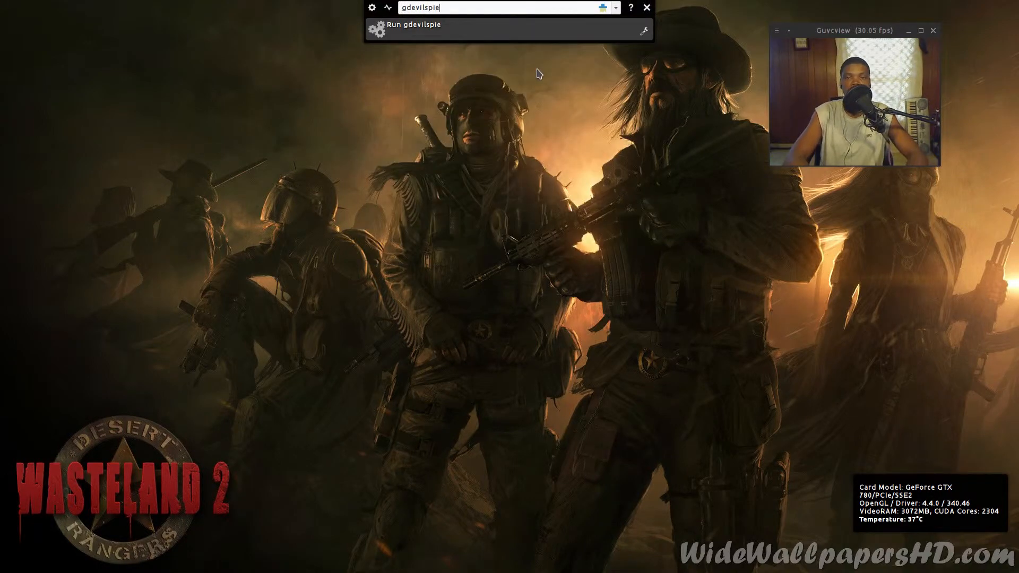
pyautogui.press('Return')
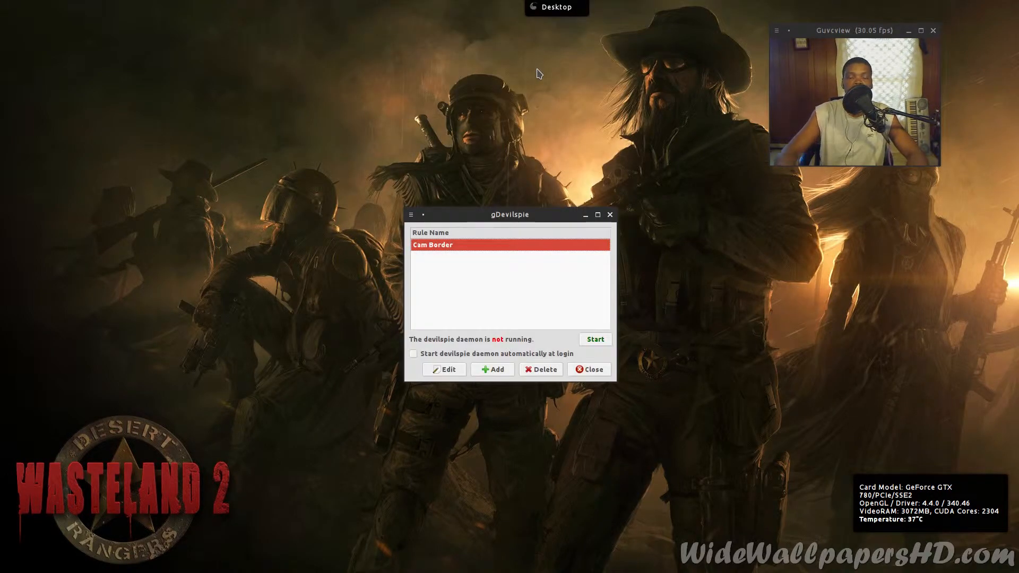
pyautogui.click(541, 369)
pyautogui.click(534, 336)
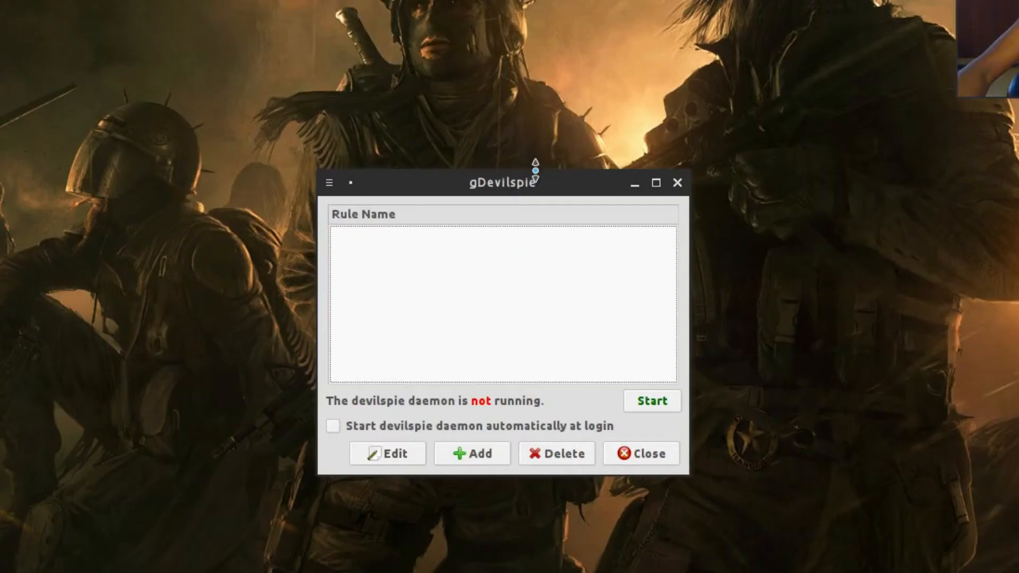
# - Move the gDevilspie window higher and begin adding a new rule
pyautogui.moveTo(528, 214); pyautogui.dragTo(521, 137)
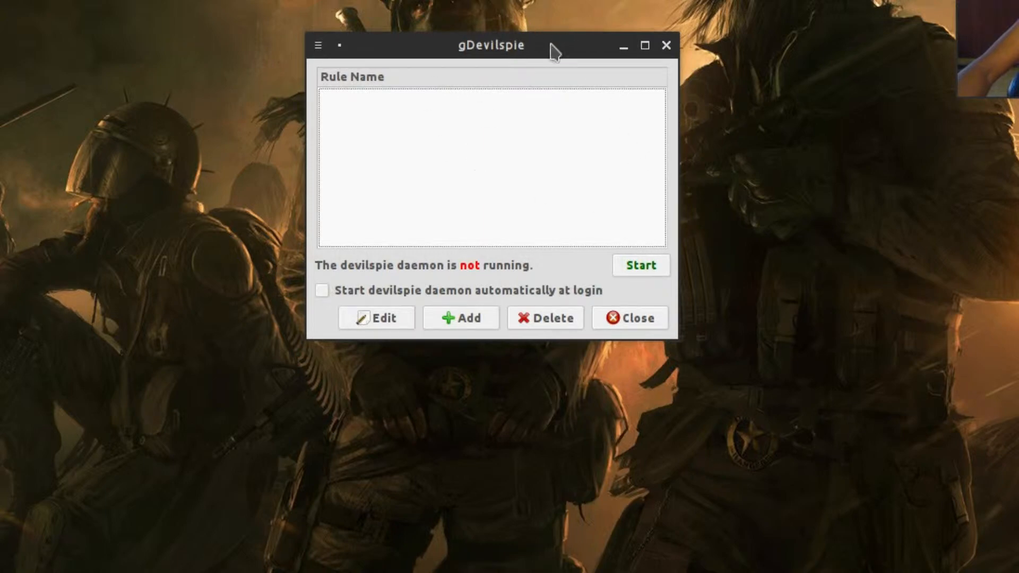
pyautogui.moveTo(551, 45); pyautogui.dragTo(492, 39)
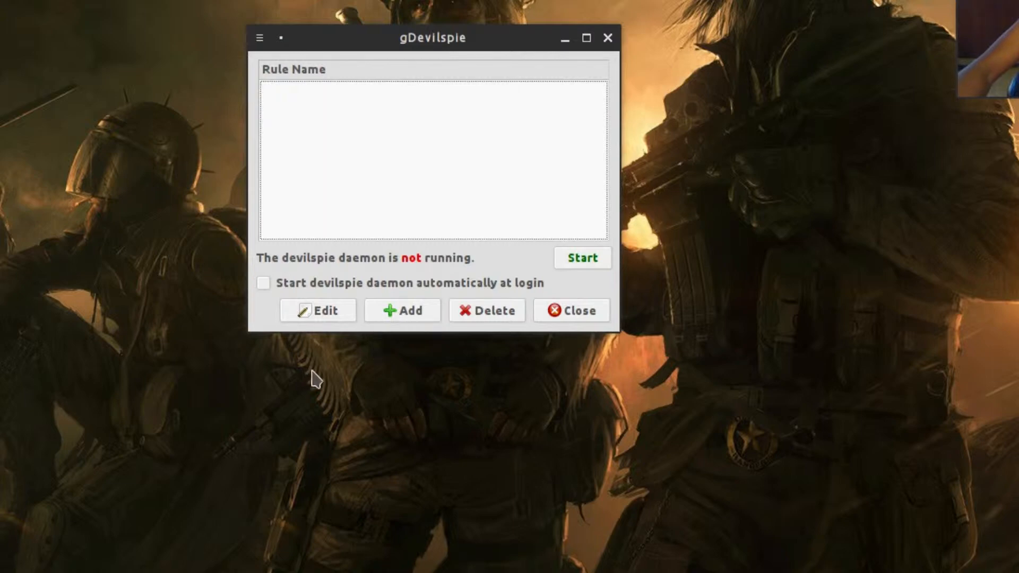
pyautogui.click(395, 315)
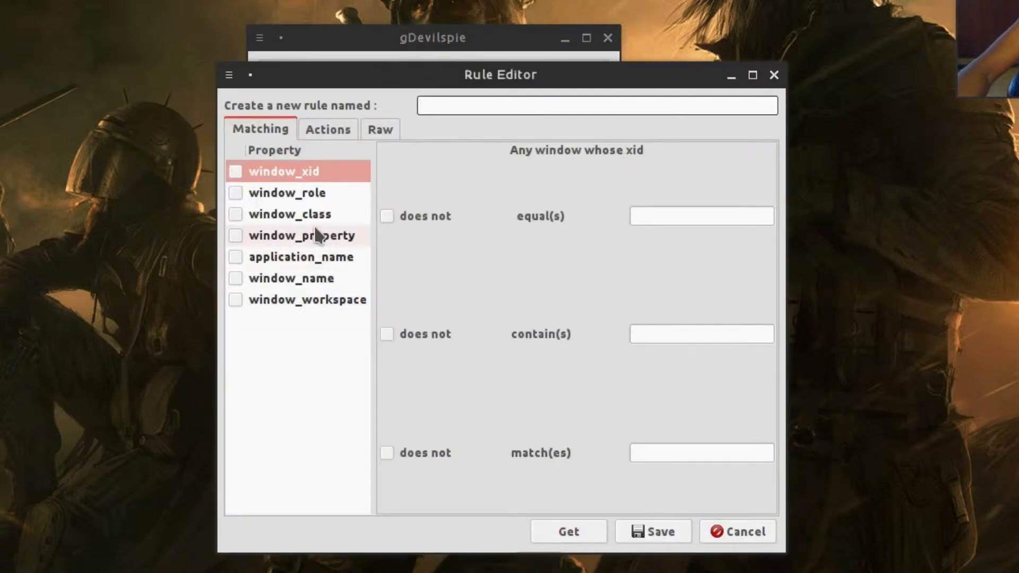
# - Name the rule 'Cam Border' and match window_name equal to the picked Guvcview window
pyautogui.write('C')
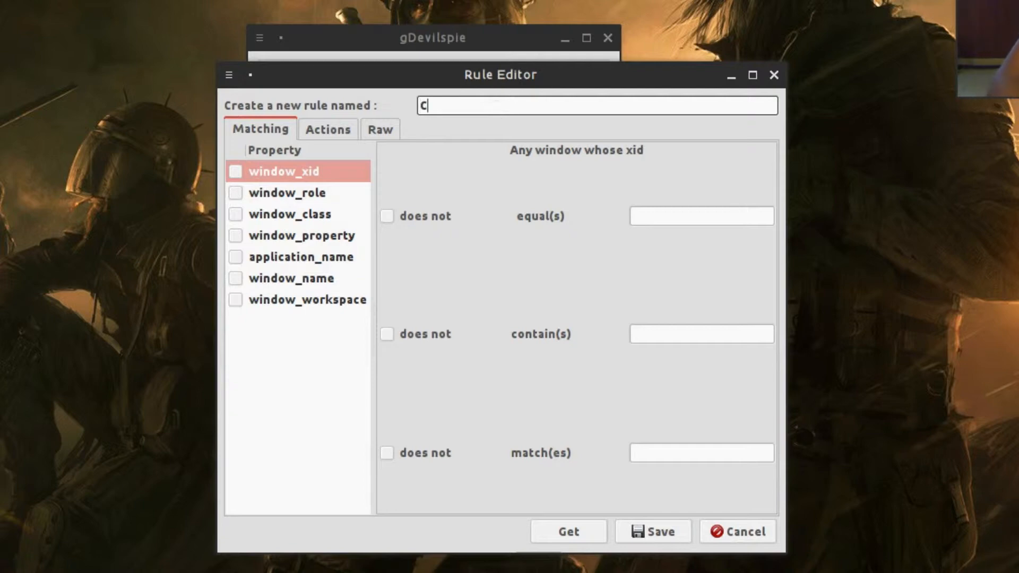
pyautogui.write('am Border')
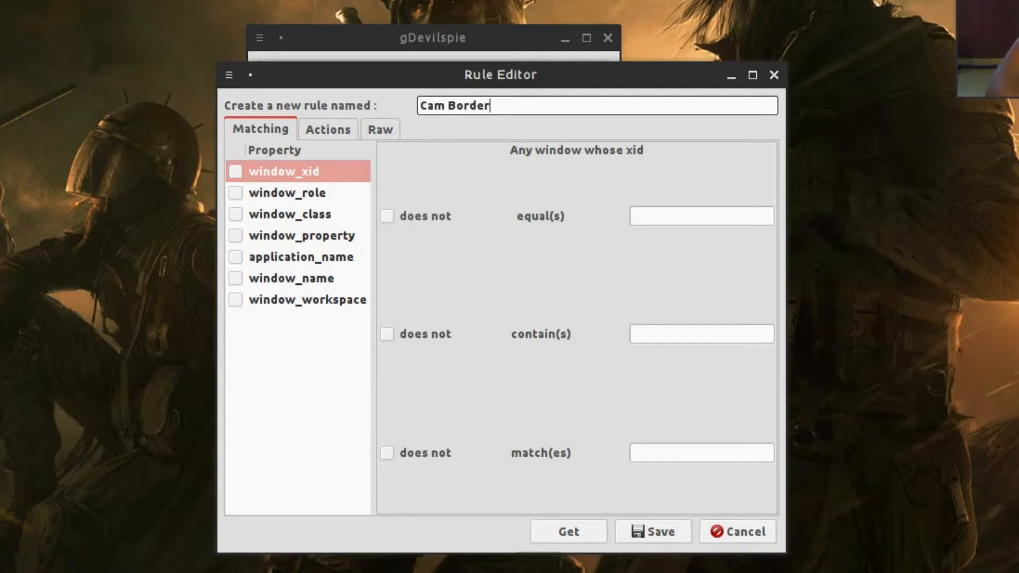
pyautogui.click(250, 280)
pyautogui.click(568, 533)
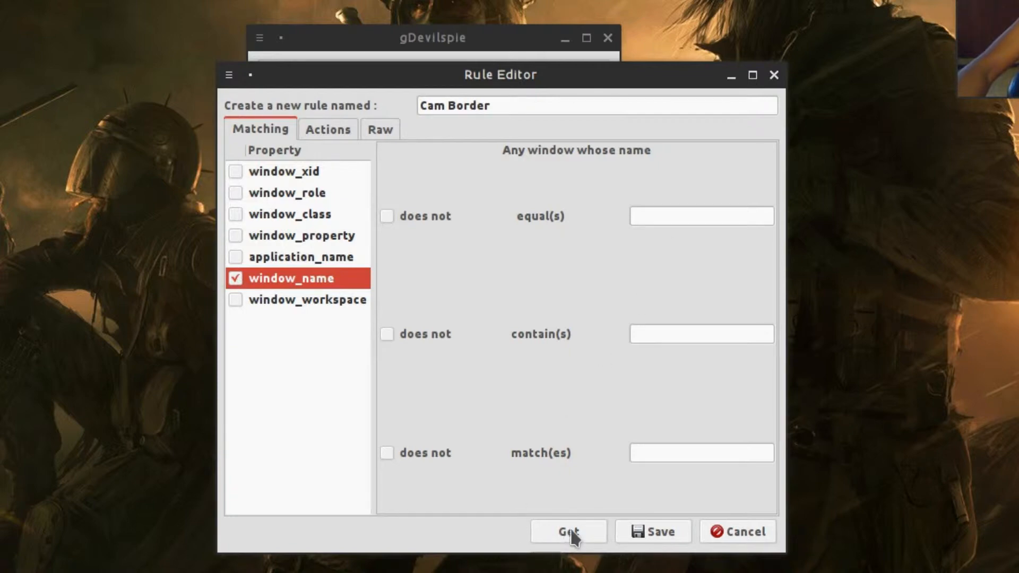
pyautogui.scroll(-1, 539, 362)
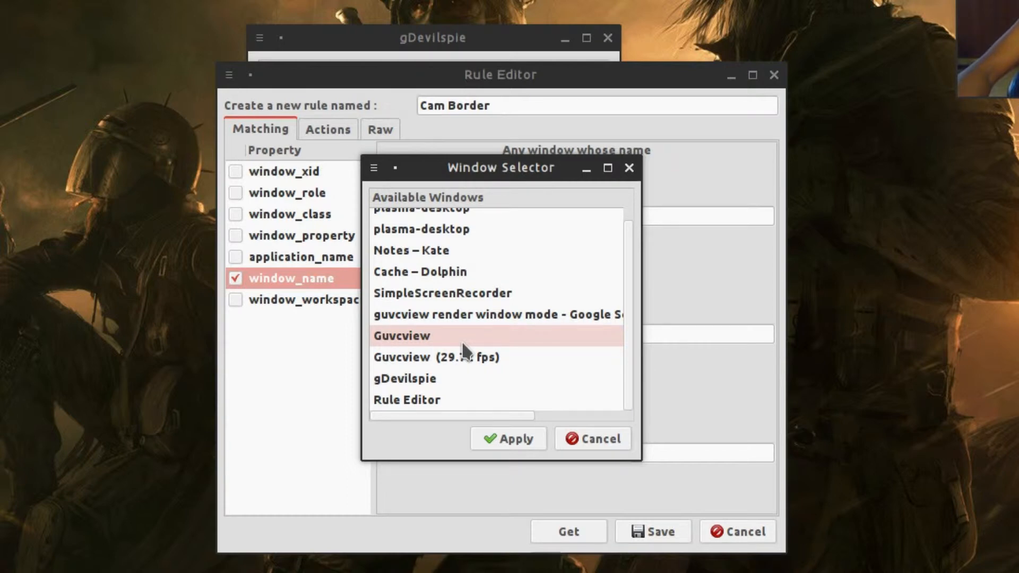
pyautogui.click(417, 340)
pyautogui.click(495, 435)
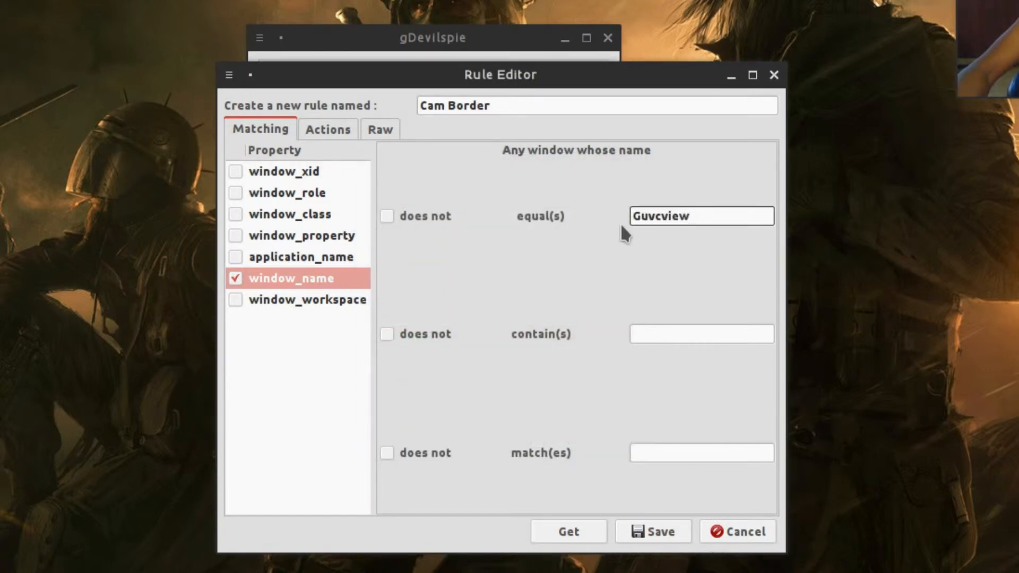
# - Replace the exact-match name with a contains condition of 'Guvcview'
pyautogui.doubleClick(675, 214)
pyautogui.press('BackSpace')
pyautogui.click(702, 335)
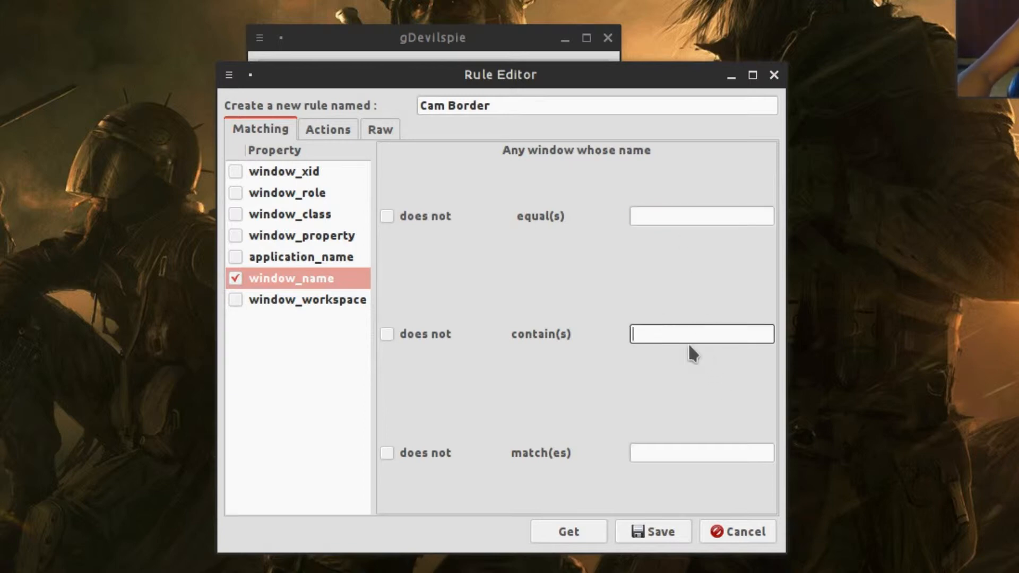
pyautogui.write('Guvcview')
# - Enable the undecorate and above actions, save Cam Border, and select it in the list
pyautogui.click(324, 127)
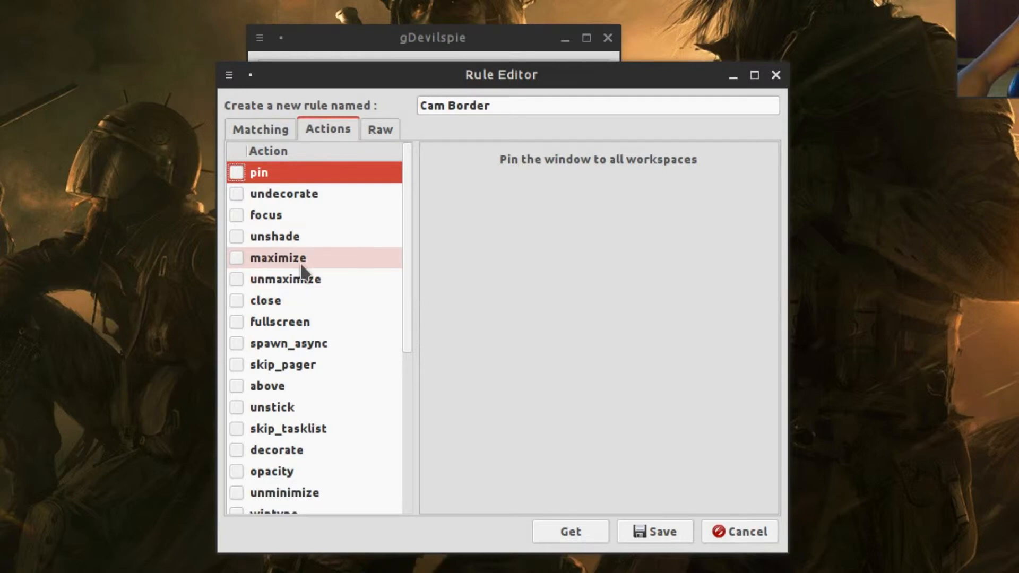
pyautogui.click(265, 202)
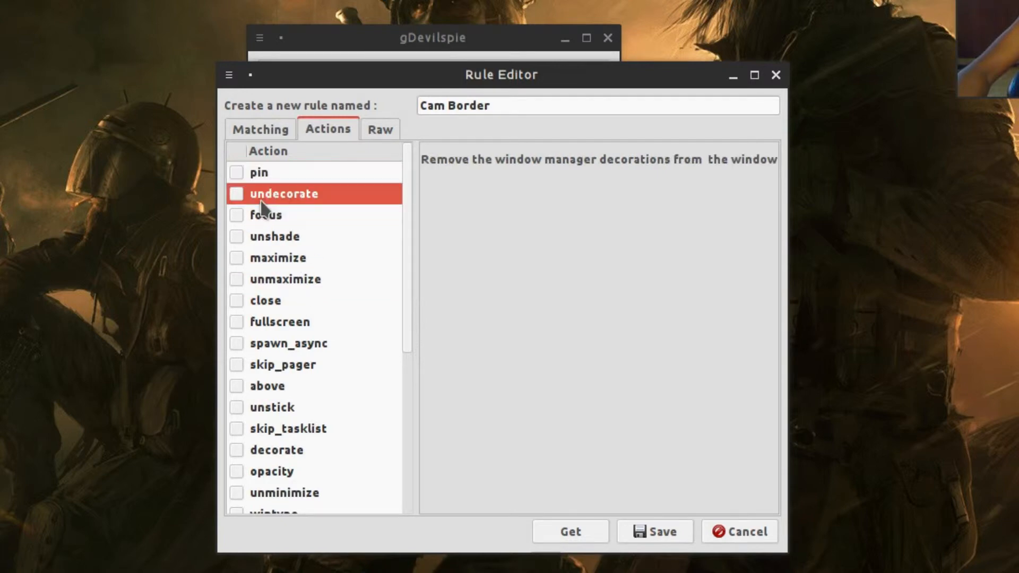
pyautogui.click(234, 195)
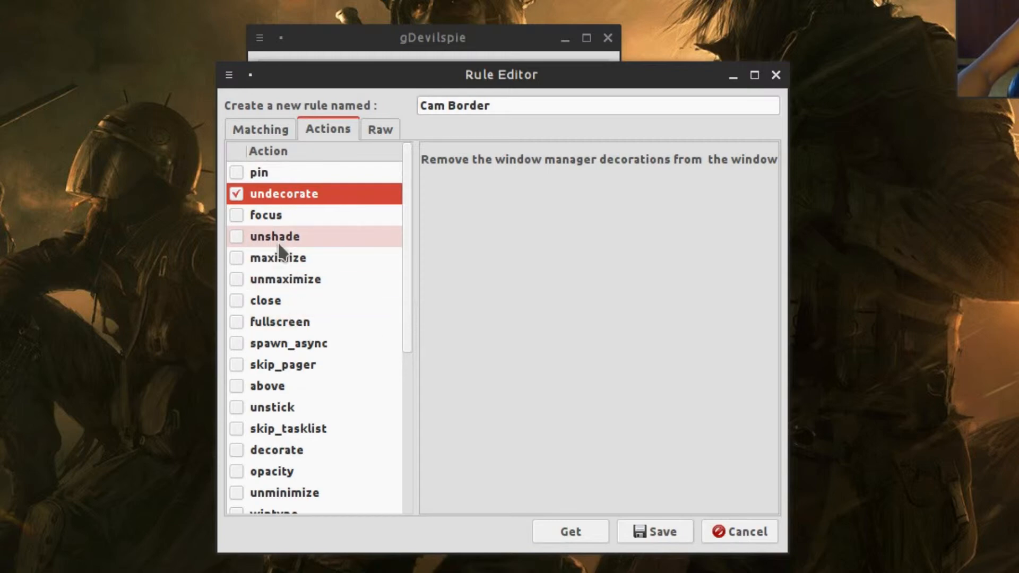
pyautogui.click(296, 383)
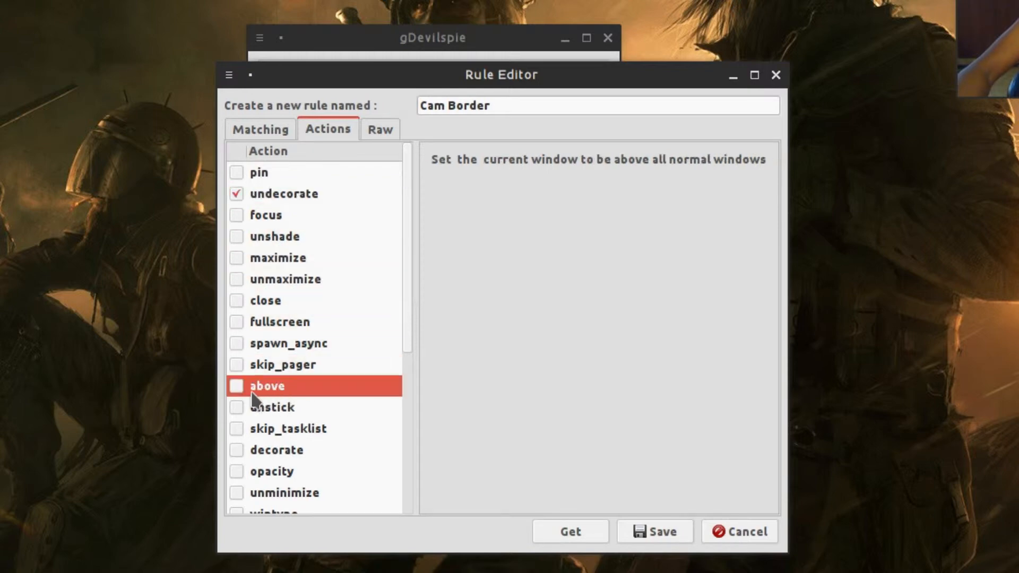
pyautogui.click(236, 385)
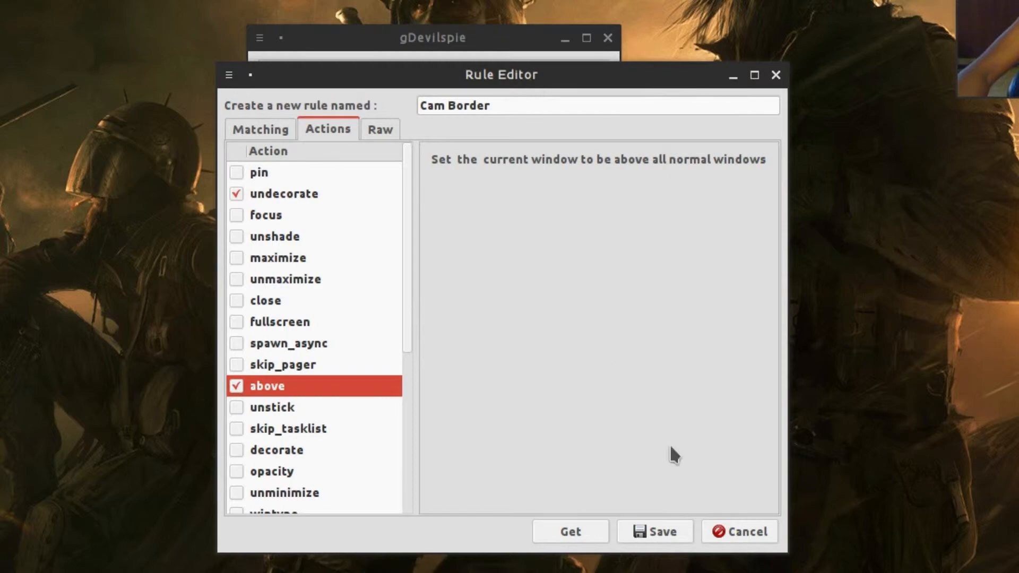
pyautogui.click(661, 532)
pyautogui.click(354, 89)
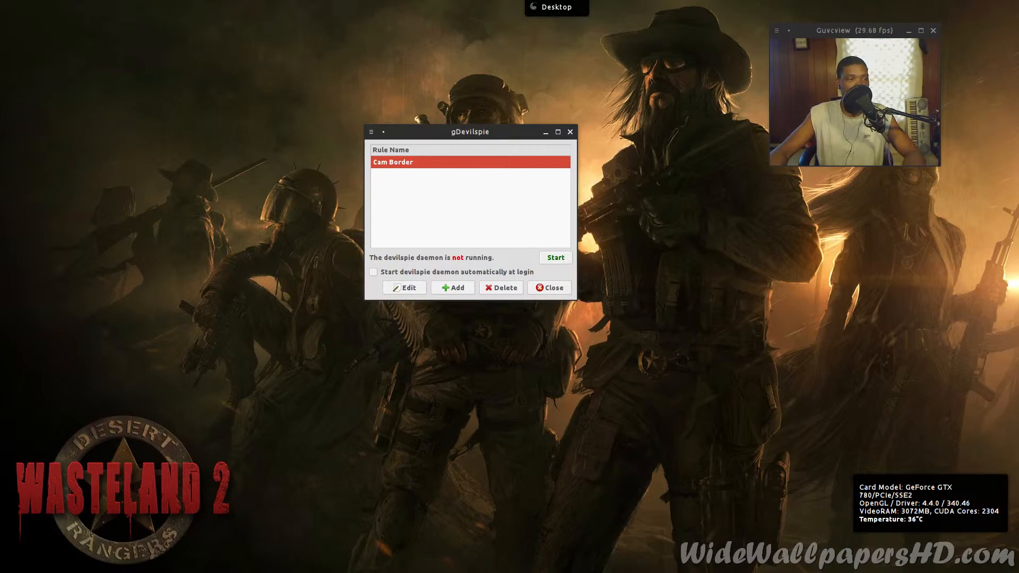
# - Start the devilspie daemon from gDevilspie so Guvcview's preview becomes borderless
pyautogui.moveTo(211, 207); pyautogui.dragTo(259, 212)
pyautogui.click(481, 136)
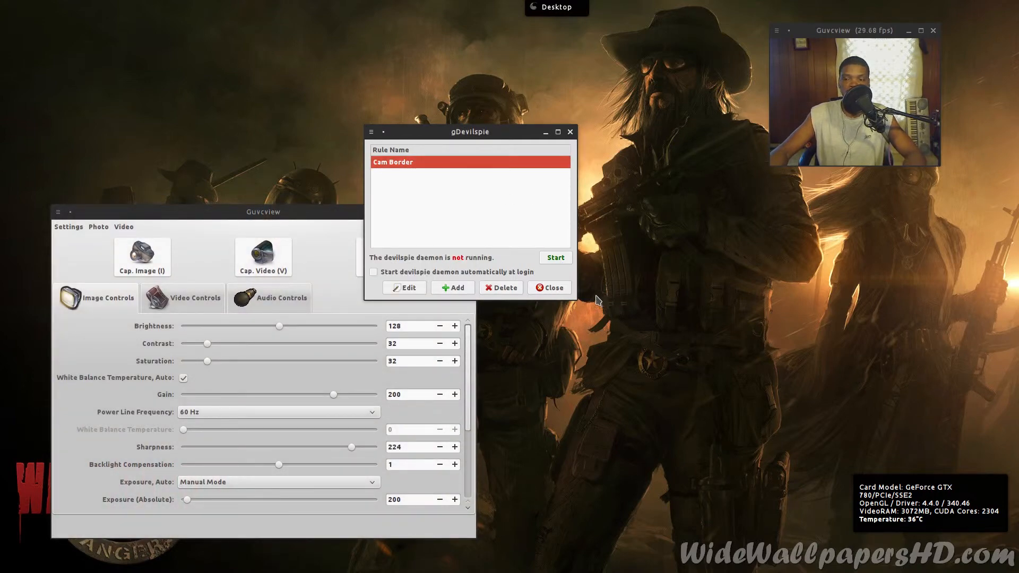
pyautogui.click(558, 261)
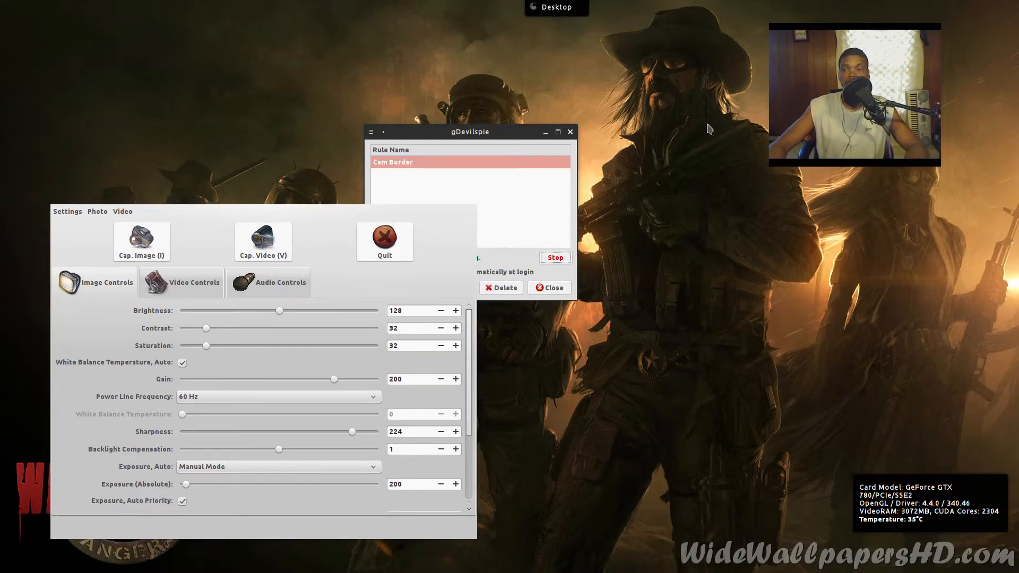
pyautogui.moveTo(449, 132); pyautogui.dragTo(618, 202)
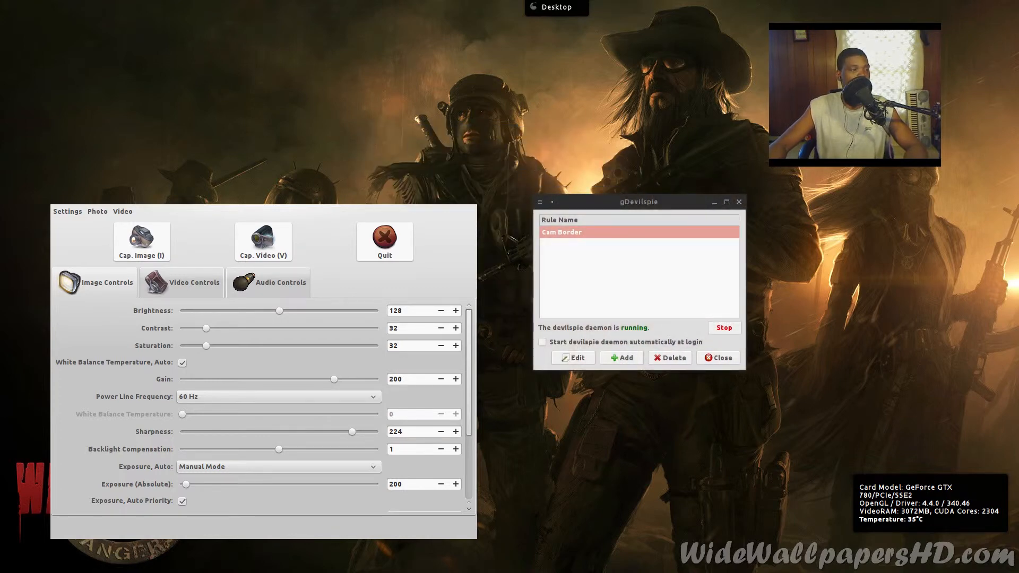
# - Maximize the Dolphin Cache window under the borderless preview, restore it, then minimize it
pyautogui.moveTo(0, 57); pyautogui.dragTo(580, 83)
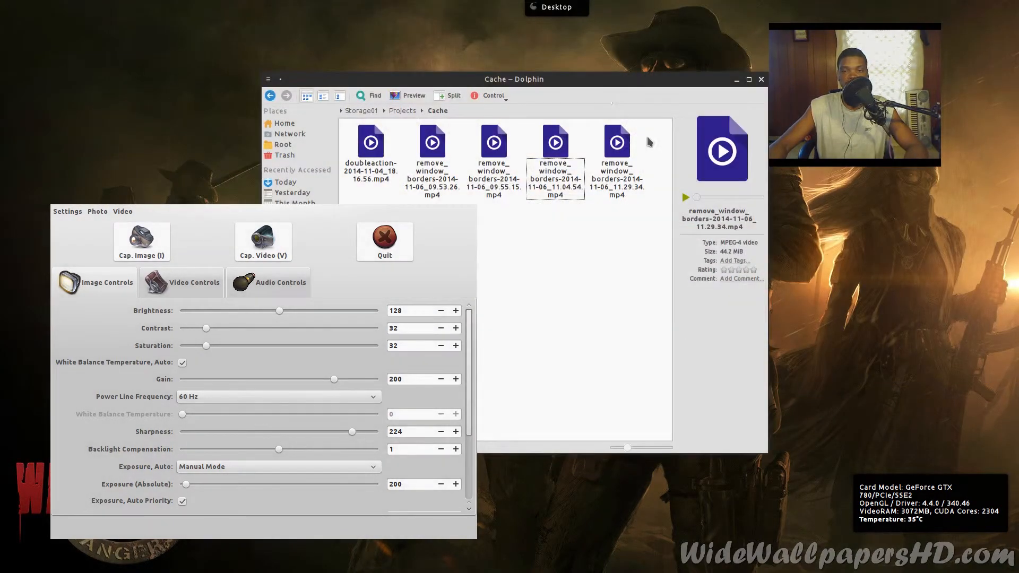
pyautogui.doubleClick(605, 84)
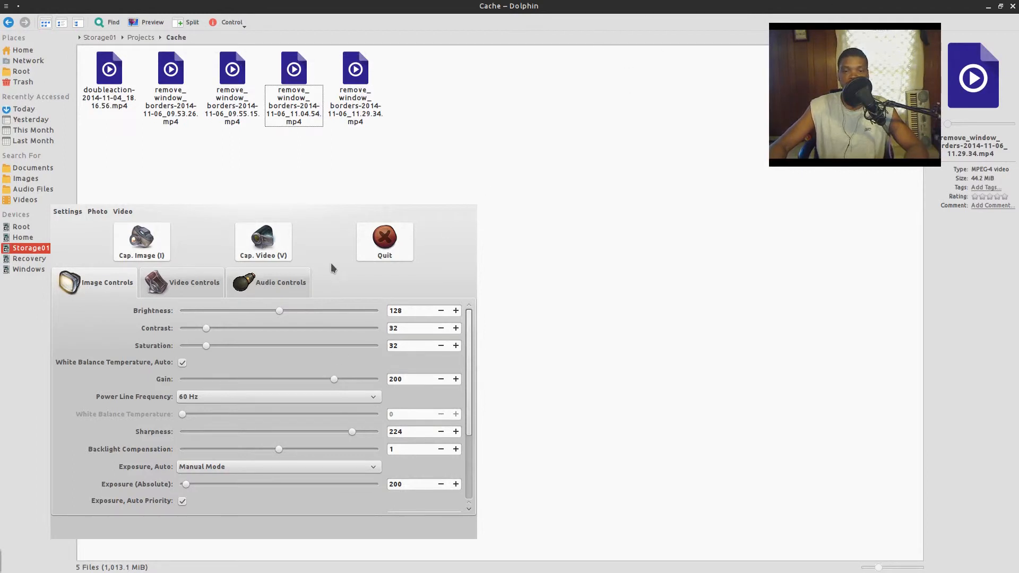
pyautogui.moveTo(333, 268); pyautogui.dragTo(0, 164)
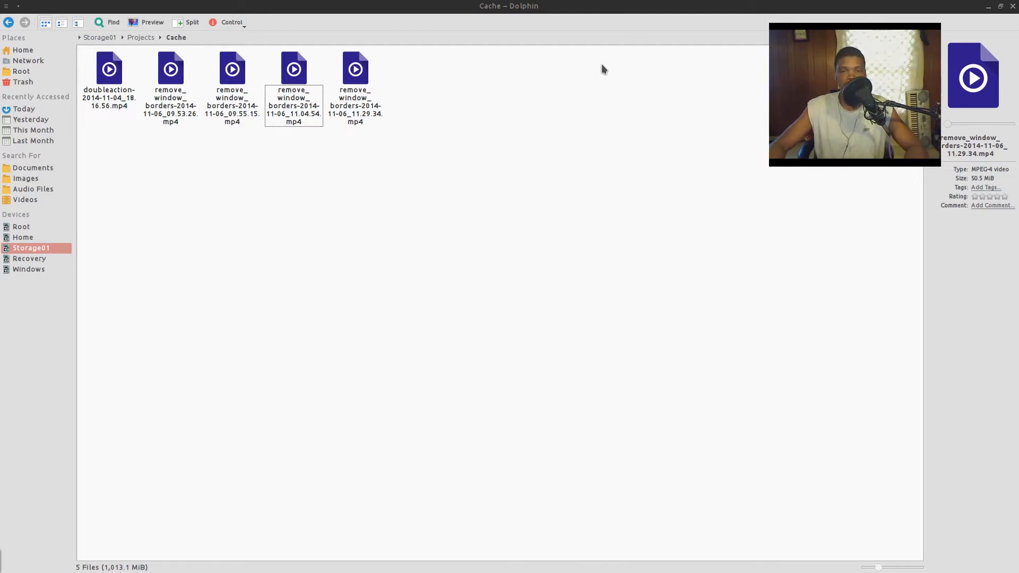
pyautogui.moveTo(600, 9); pyautogui.dragTo(523, 121)
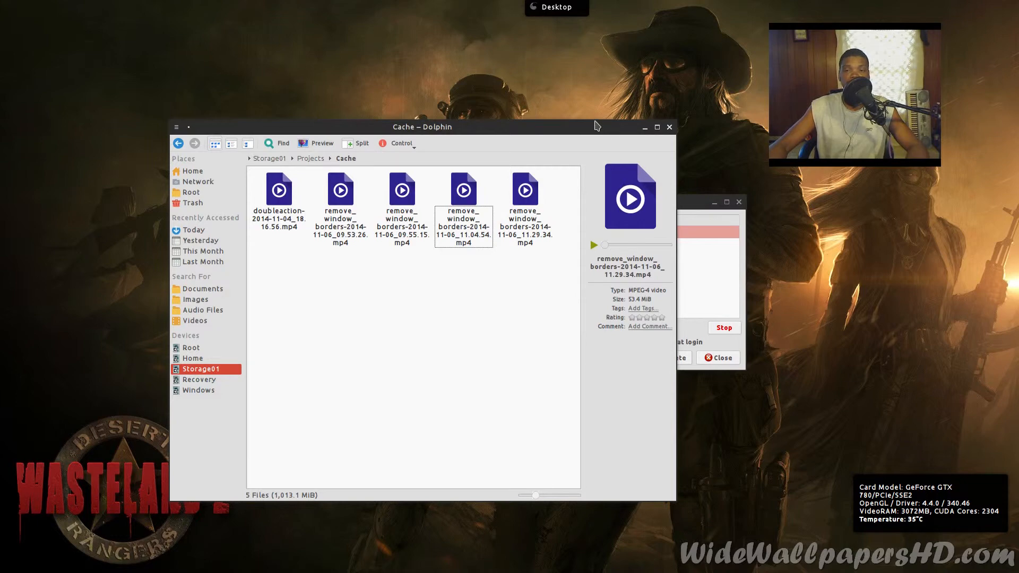
pyautogui.click(645, 128)
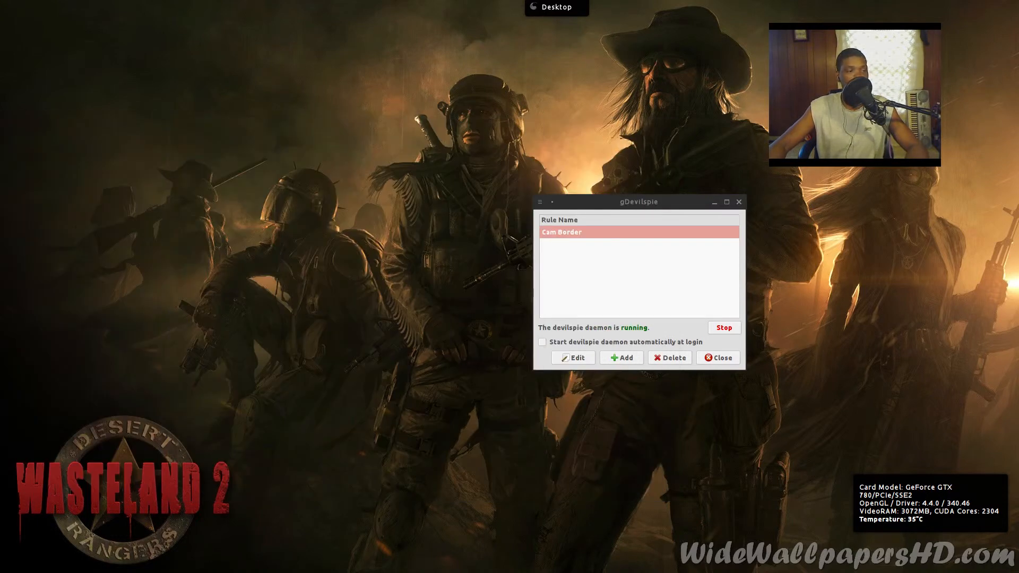
# - Stop the devilspie daemon and close gDevilspie
pyautogui.moveTo(637, 202); pyautogui.dragTo(499, 144)
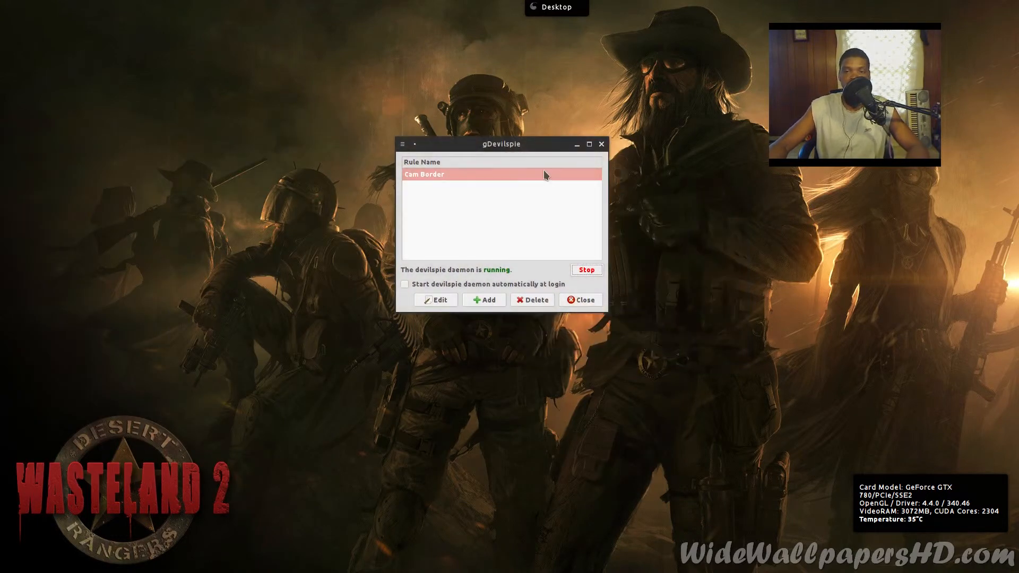
pyautogui.click(594, 272)
pyautogui.click(582, 300)
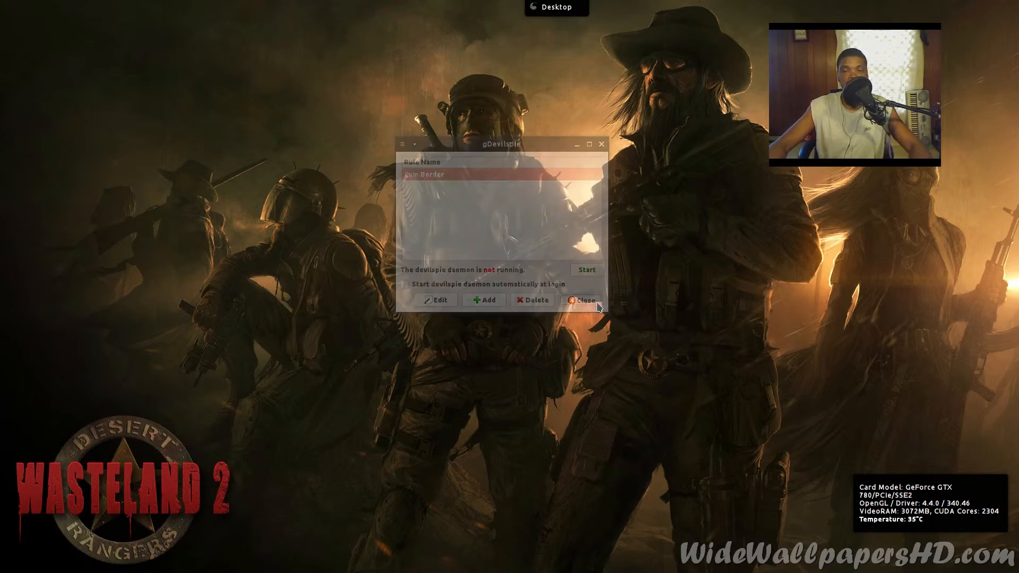
# - Quit Guvcview and relaunch guvcview from KRunner by searching 'guv'
pyautogui.moveTo(0, 114); pyautogui.dragTo(584, 106)
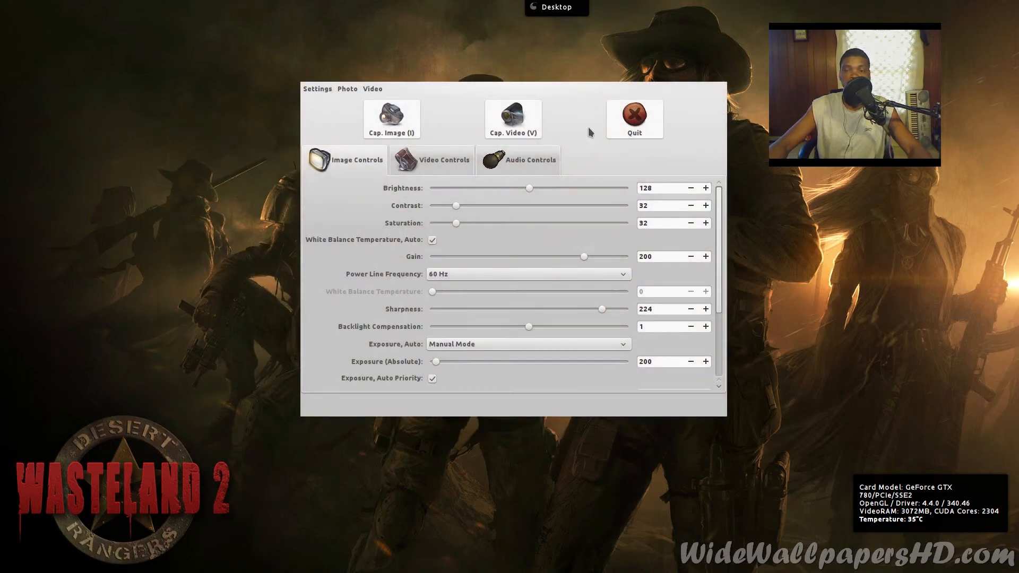
pyautogui.click(631, 134)
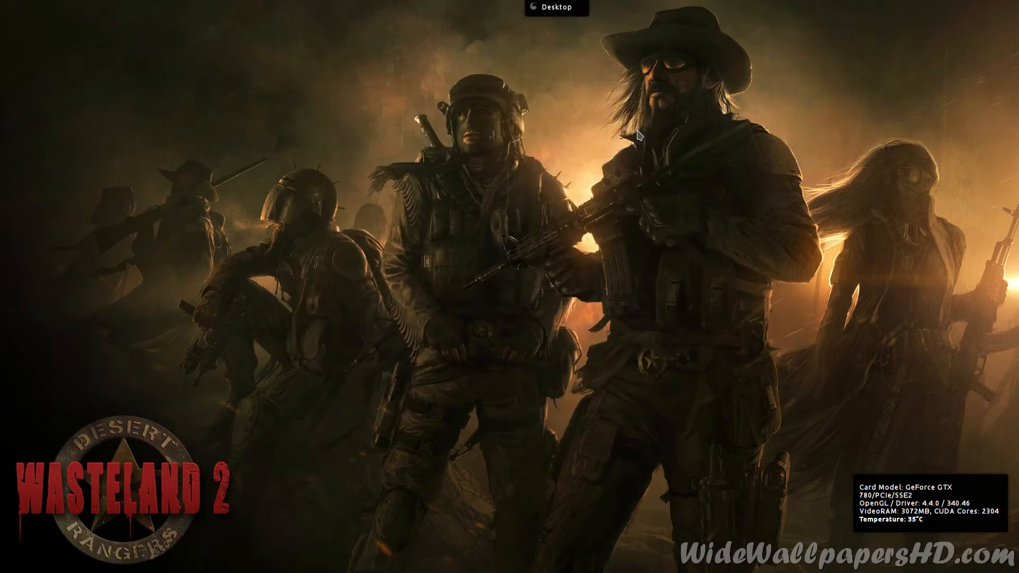
pyautogui.hotkey('alt', 'F2')
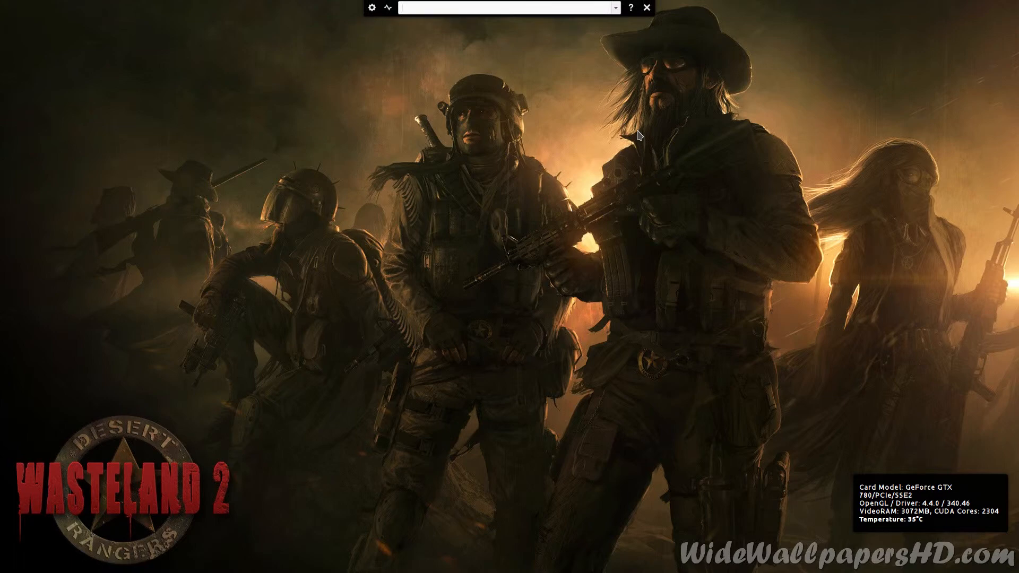
pyautogui.write('guv')
pyautogui.press('Down')
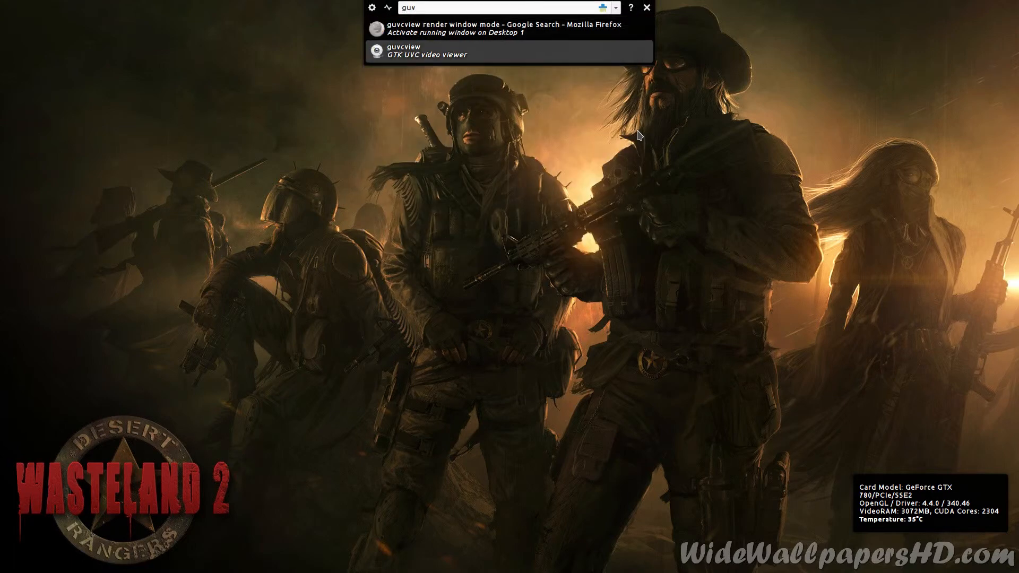
pyautogui.press('Return')
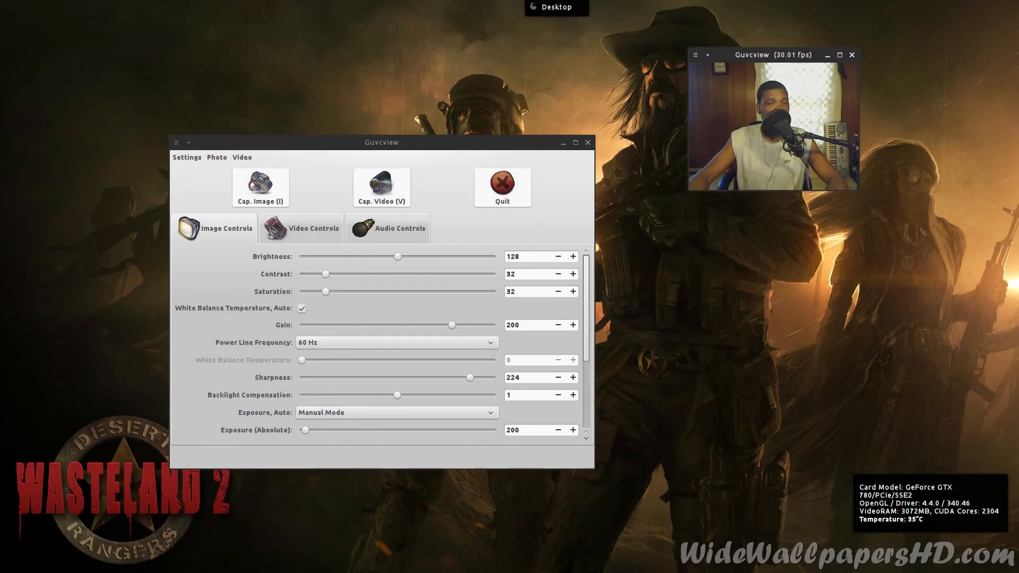
# - Shift the Guvcview controls window right and the bordered webcam preview slightly right and down
pyautogui.moveTo(373, 136); pyautogui.dragTo(439, 139)
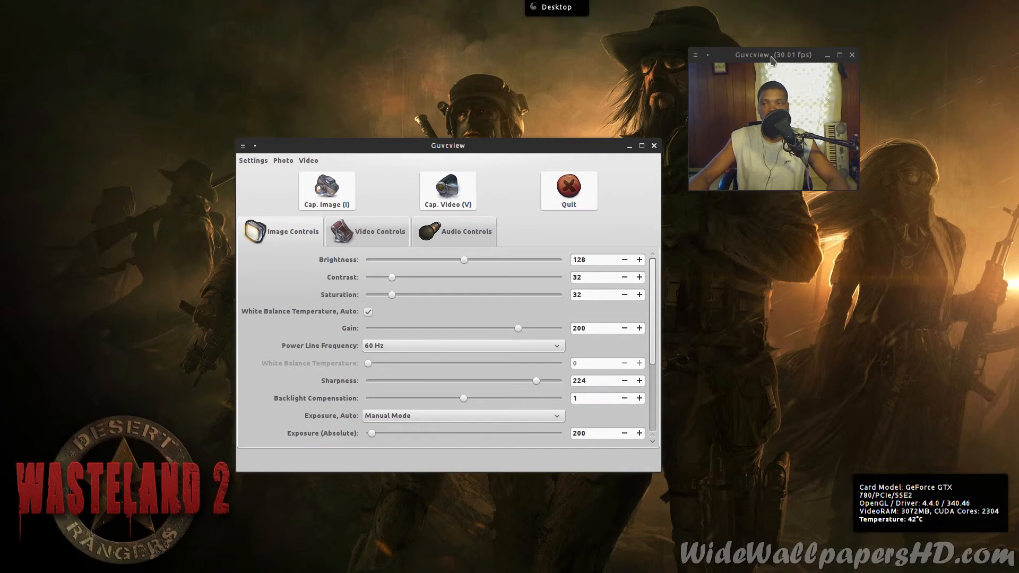
pyautogui.moveTo(765, 73); pyautogui.dragTo(805, 80)
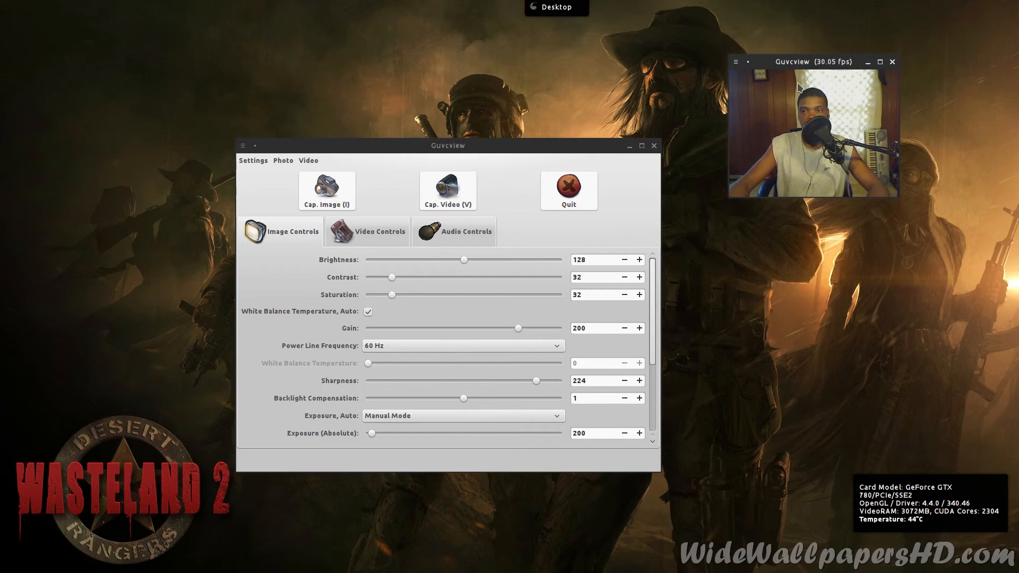
pyautogui.rightClick(811, 45)
pyautogui.click(801, 120)
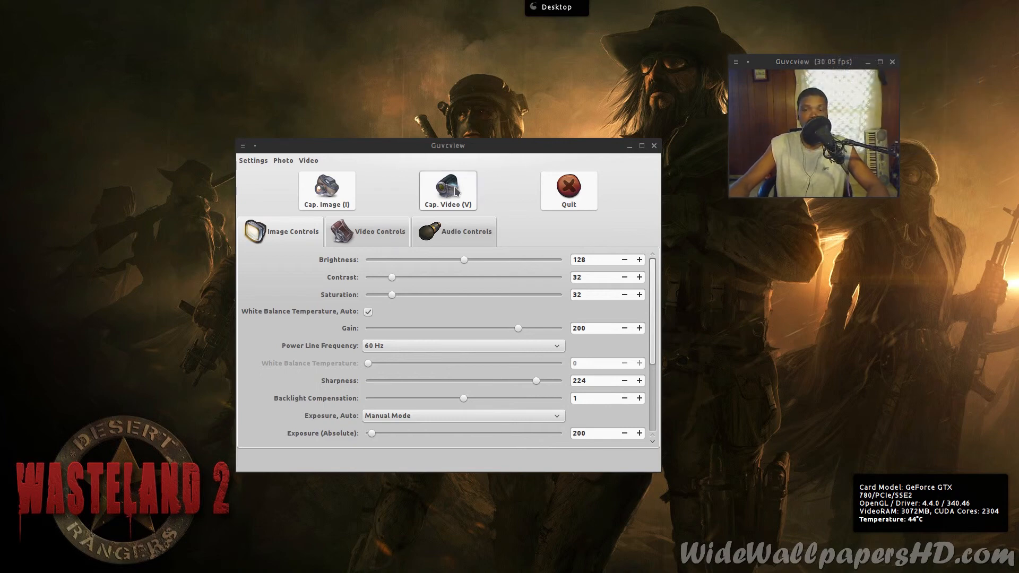